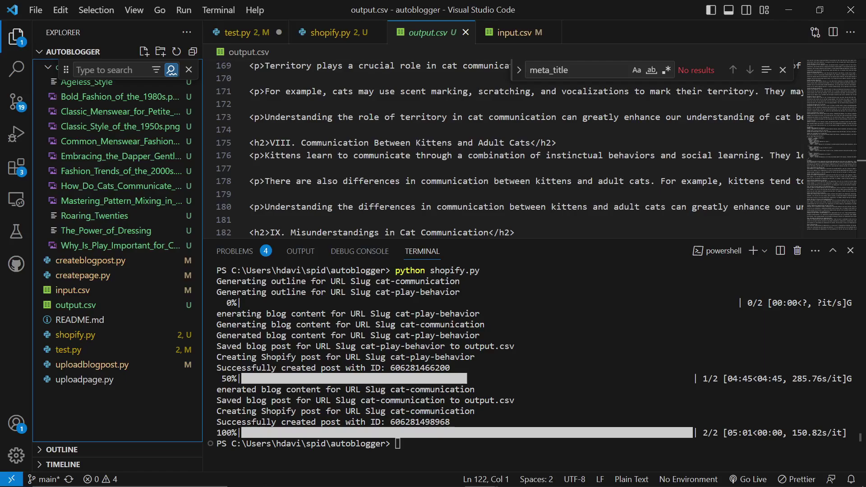
# Step: Switch from VS Code to the Chrome Shopify window and return to the Blog posts list
pyautogui.hotkey('alt', 'Tab')
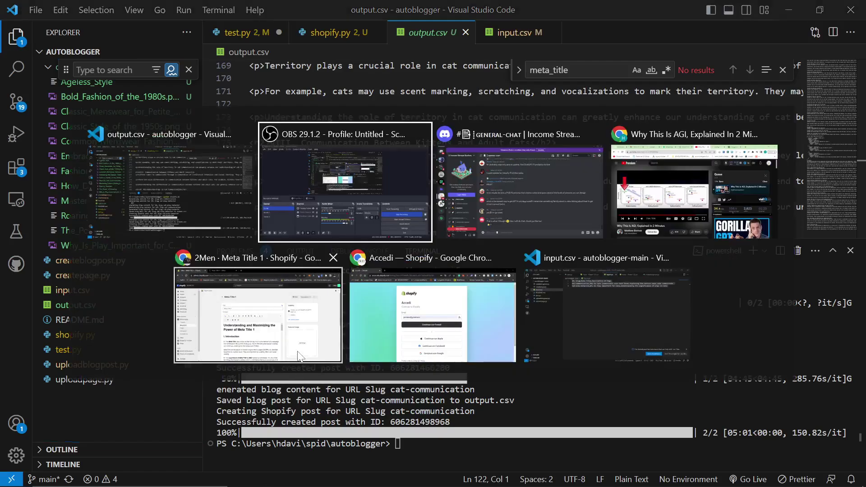
pyautogui.click(237, 289)
pyautogui.click(246, 149)
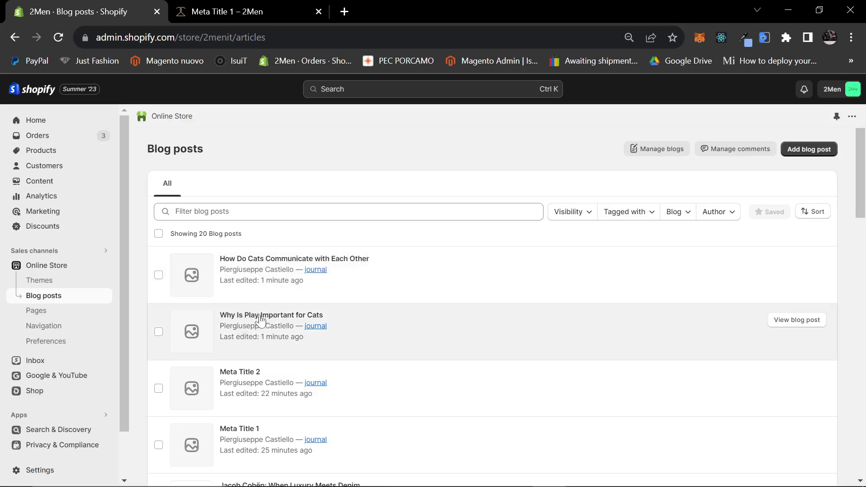
# Step: Open the 'Why Is Play Important for Cats' post in a new tab and load the 2men.it storefront, then return to the admin tab
pyautogui.middleClick(278, 321)
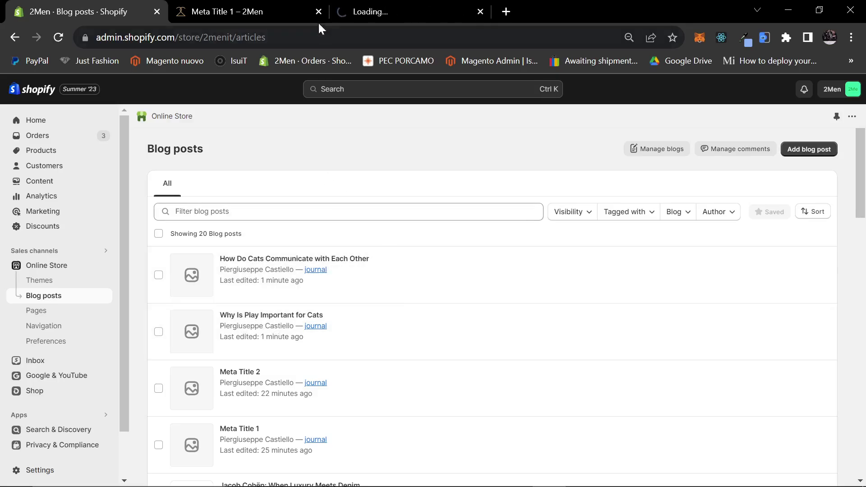
pyautogui.click(443, 11)
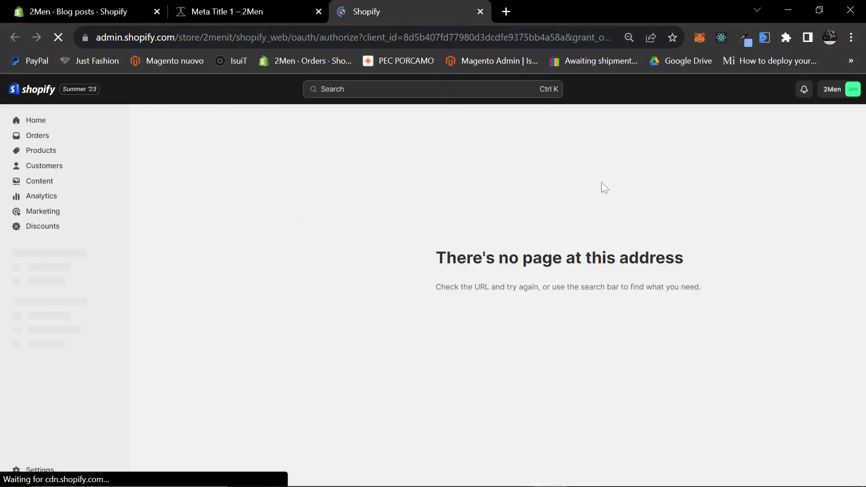
pyautogui.click(507, 12)
pyautogui.write('2men.it')
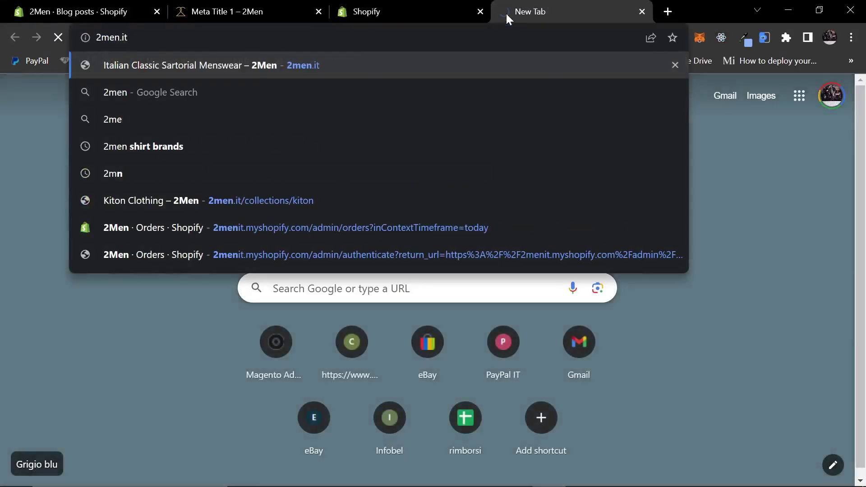
pyautogui.press('Return')
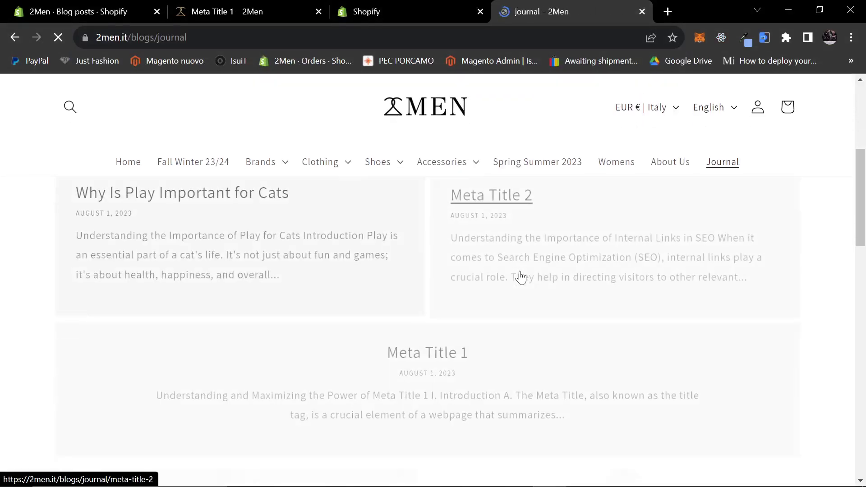
pyautogui.scroll(-1, 521, 275)
pyautogui.click(82, 12)
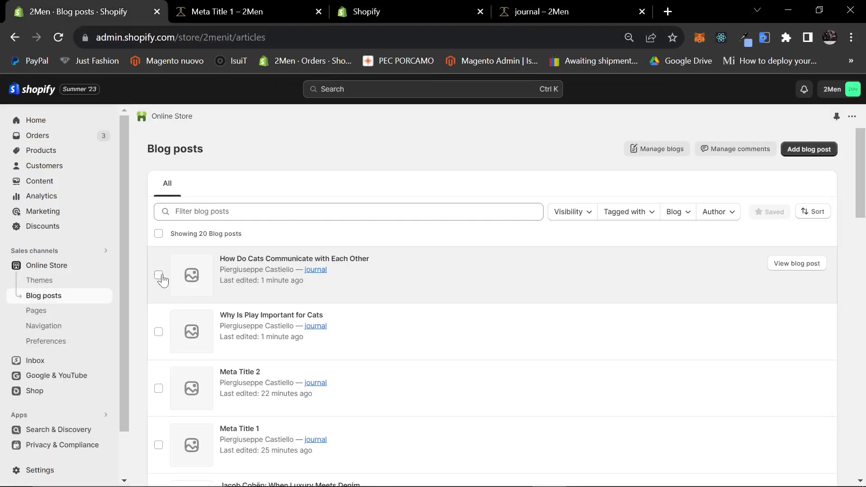
# Step: Bulk-delete the two cat posts, Meta Title 2 and Meta Title 1
pyautogui.click(158, 274)
pyautogui.click(159, 331)
pyautogui.click(158, 388)
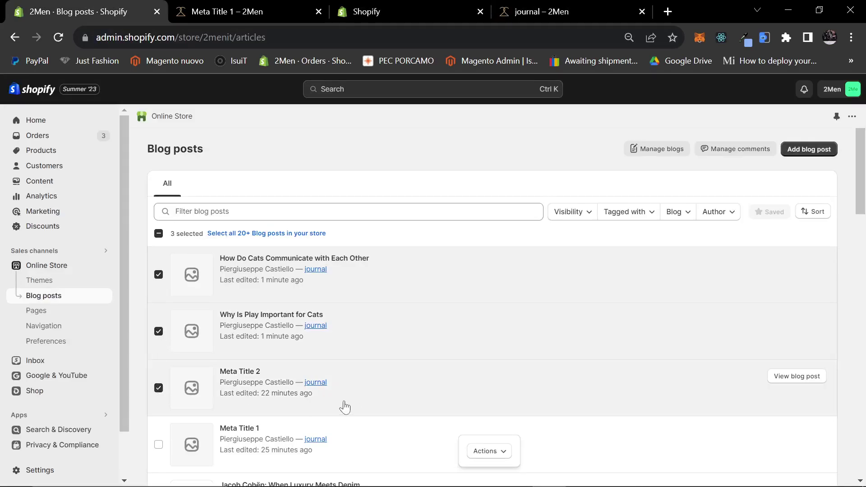
pyautogui.scroll(-1, 165, 365)
pyautogui.click(487, 452)
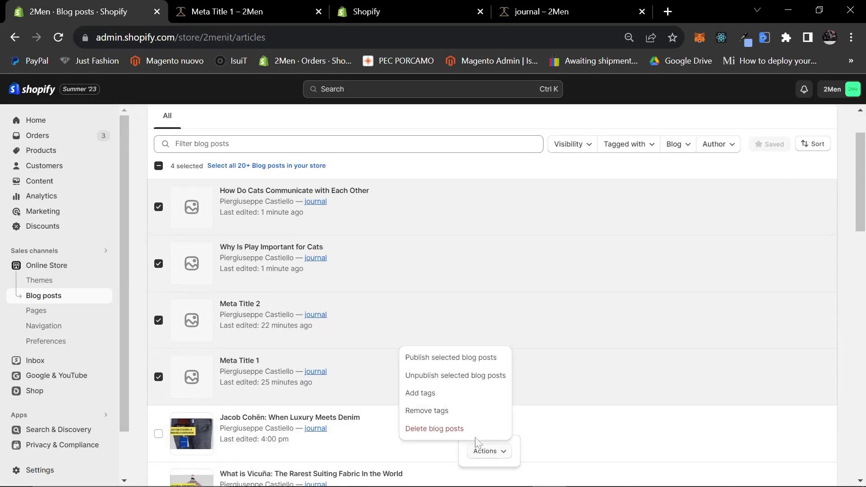
pyautogui.click(451, 427)
pyautogui.click(555, 315)
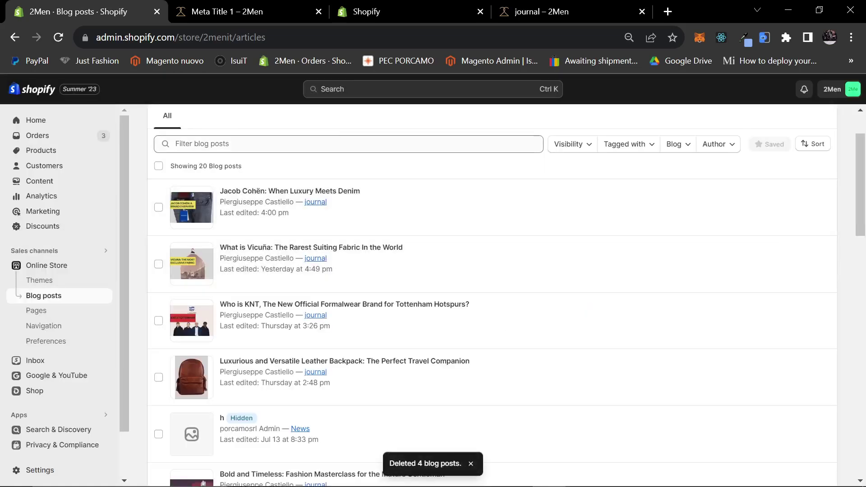
pyautogui.scroll(1, 433, 263)
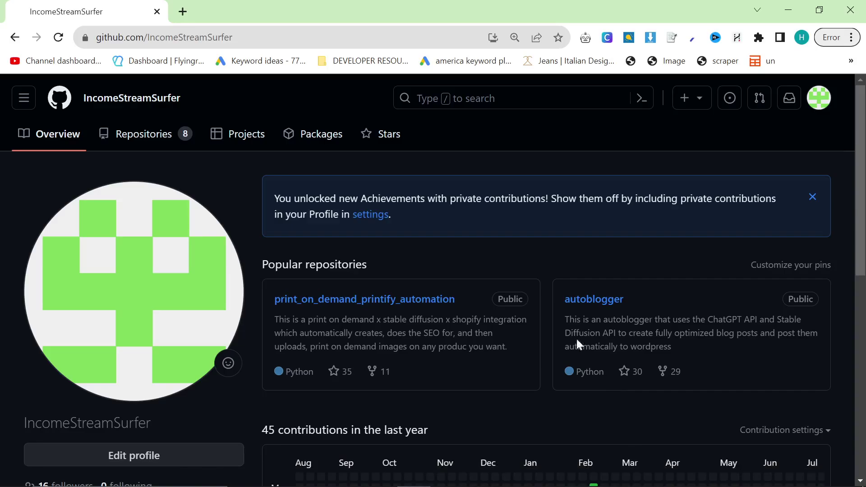
# Step: Open GitHub's autoblogger repository in a background tab and switch back to the 2Men Blog posts window
pyautogui.scroll(-7, 392, 362)
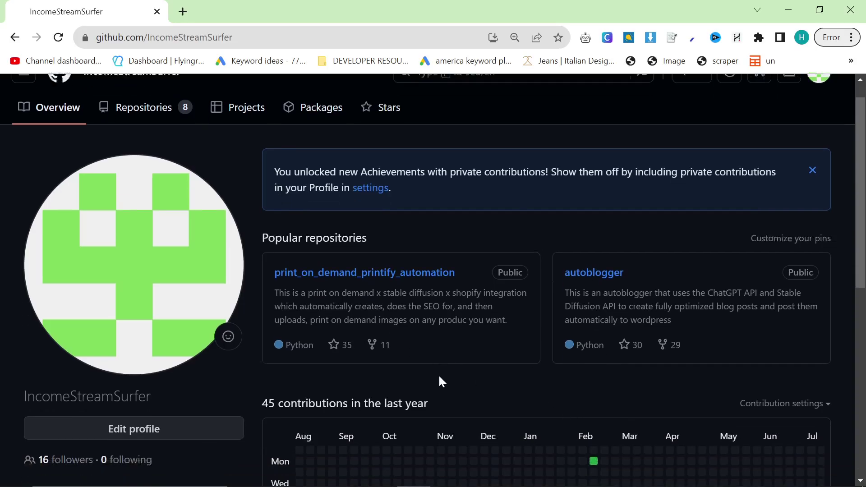
pyautogui.scroll(7, 594, 357)
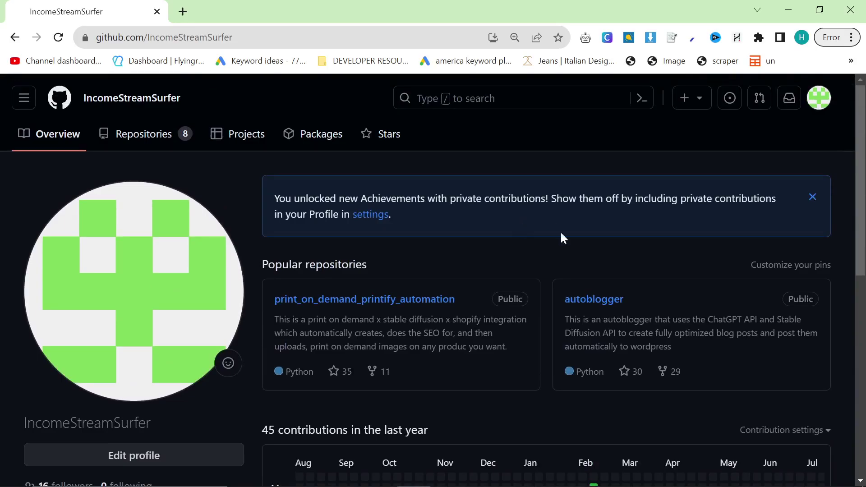
pyautogui.middleClick(586, 301)
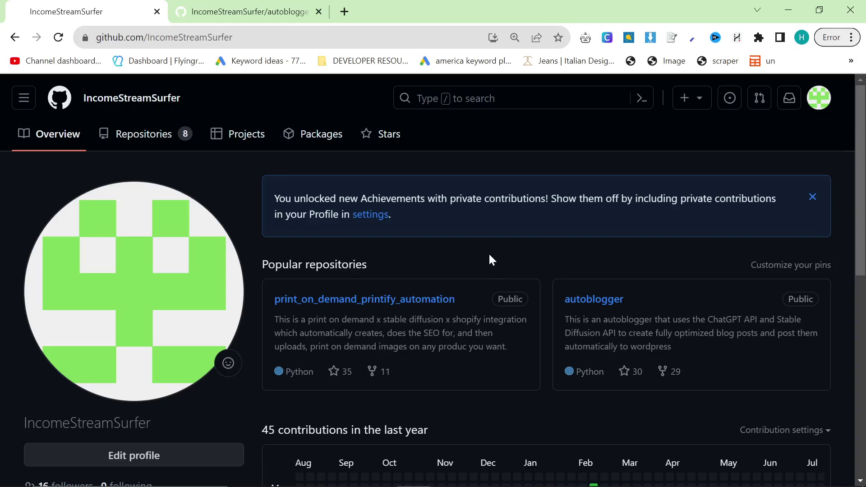
pyautogui.hotkey('alt', 'Tab')
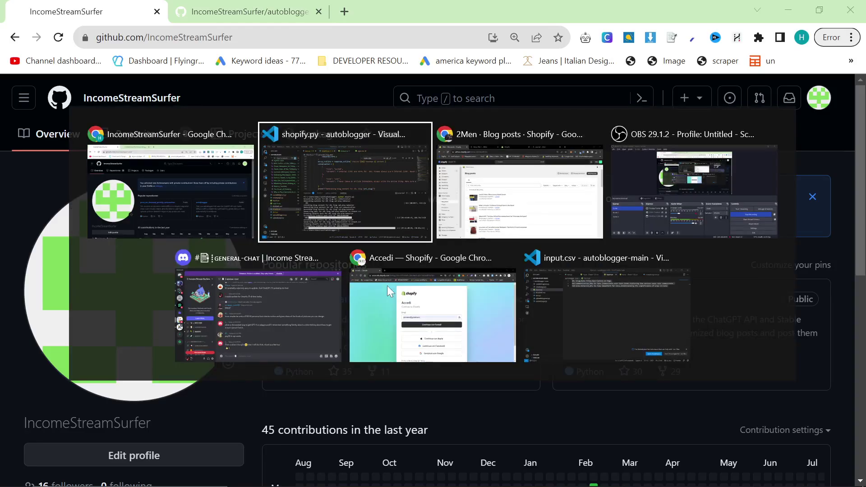
pyautogui.hotkey('alt', 'Tab')
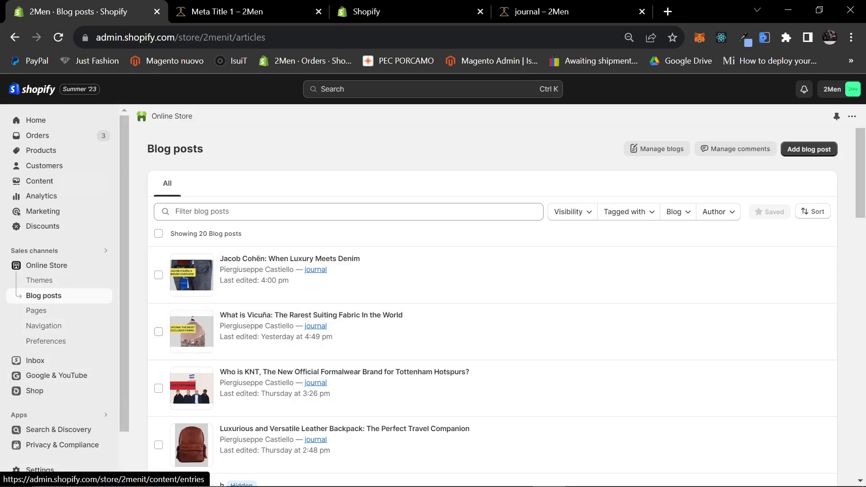
# Step: Go from Apps through App and sales channel settings to the Develop apps page
pyautogui.scroll(-2, 36, 296)
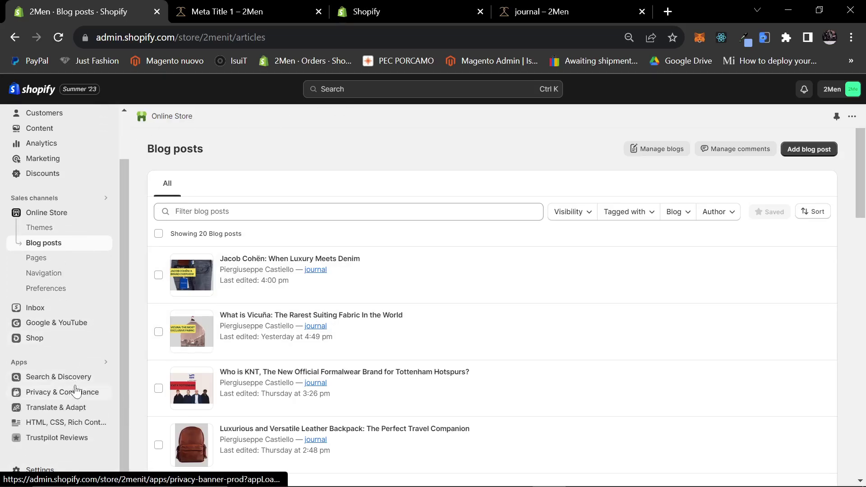
pyautogui.scroll(2, 58, 318)
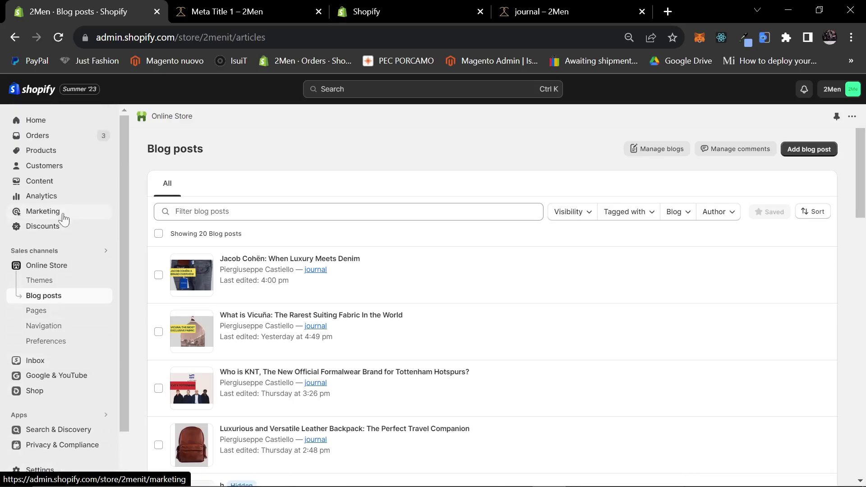
pyautogui.scroll(-2, 45, 383)
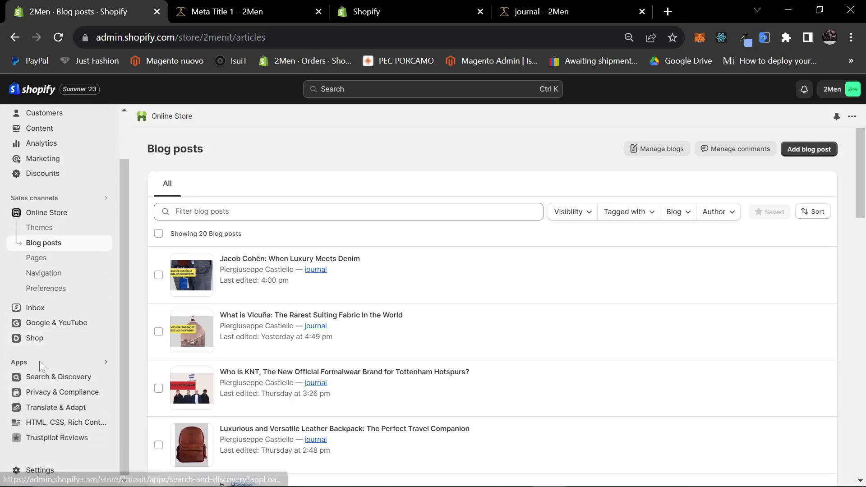
pyautogui.click(22, 365)
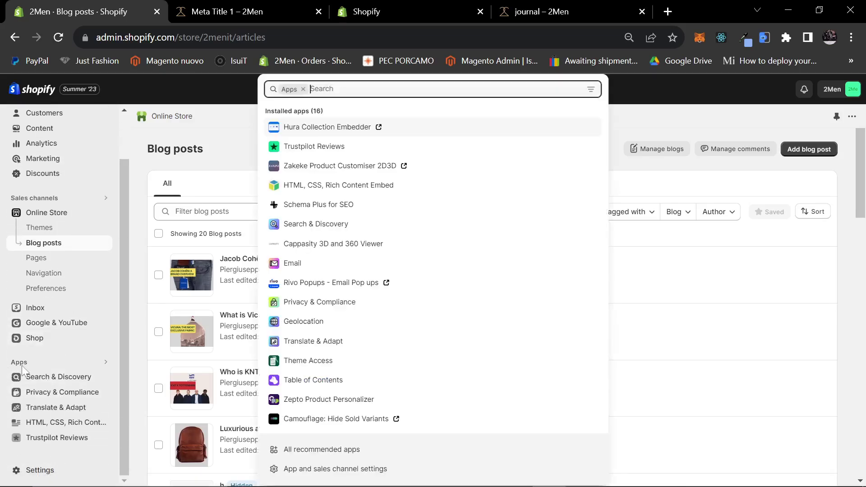
pyautogui.click(318, 471)
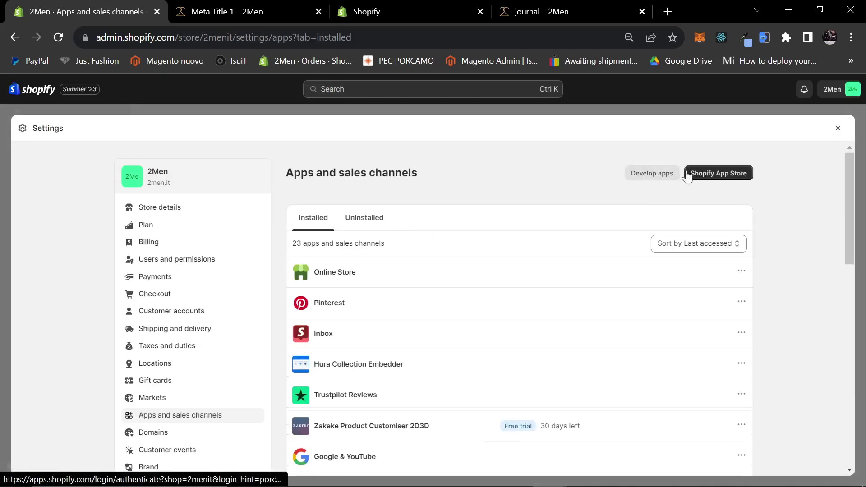
pyautogui.click(656, 176)
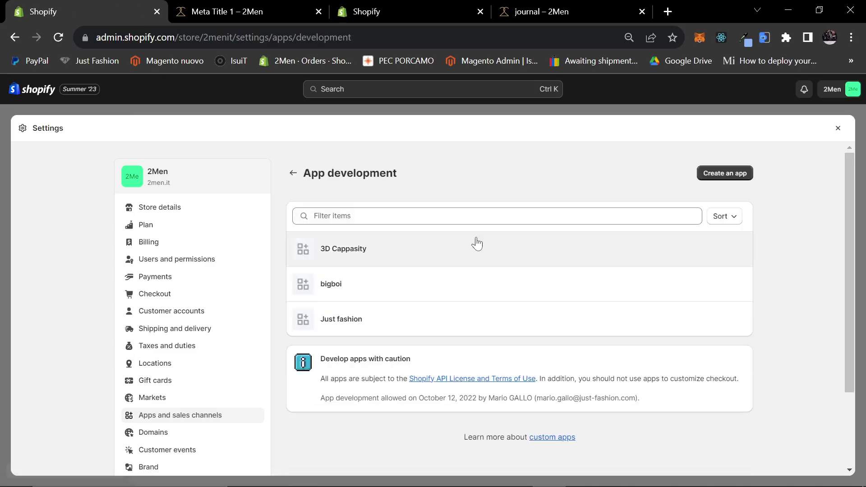
pyautogui.hotkey('ctrl', '+')
# Step: Create a new custom app named czxcxzcxz
pyautogui.click(758, 186)
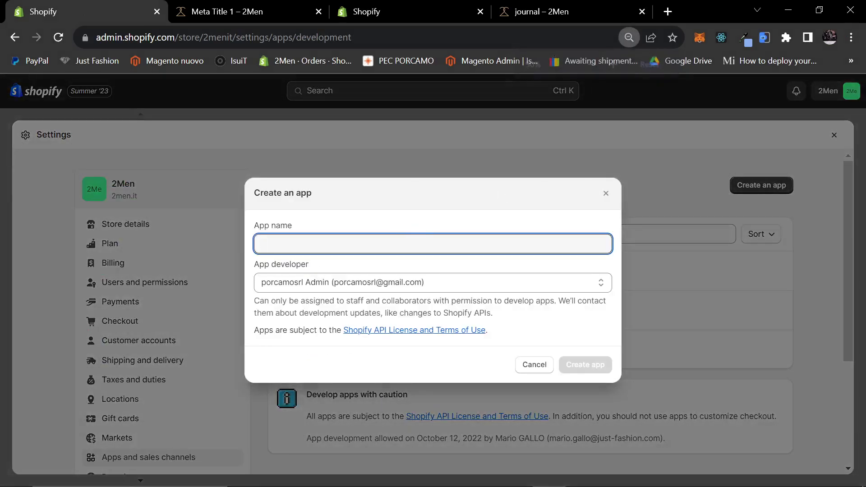
pyautogui.write('czxcxzcxz')
pyautogui.click(600, 358)
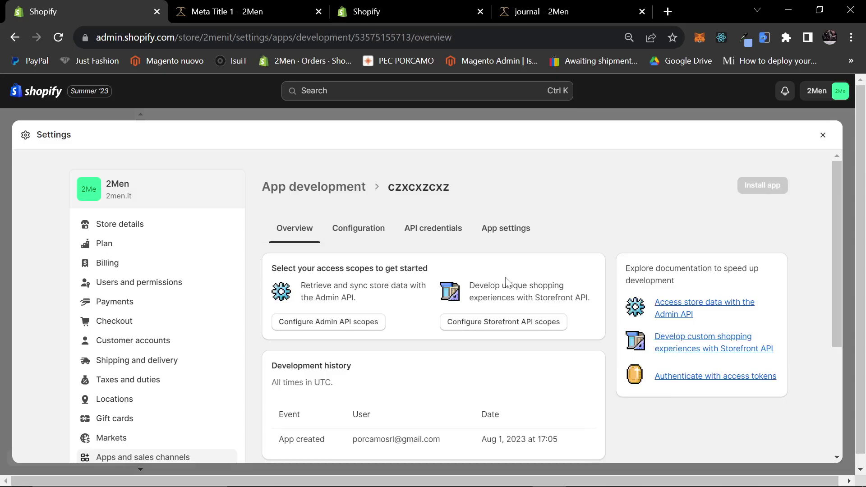
pyautogui.scroll(-3, 506, 280)
pyautogui.scroll(3, 457, 269)
# Step: Grant Admin API scopes read_analytics and read/write assigned fulfillment orders, then return to Configuration
pyautogui.click(464, 238)
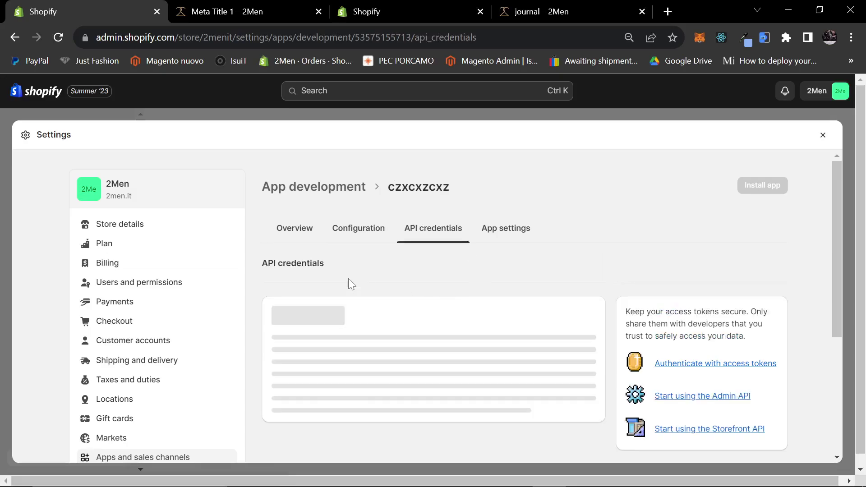
pyautogui.scroll(-3, 443, 291)
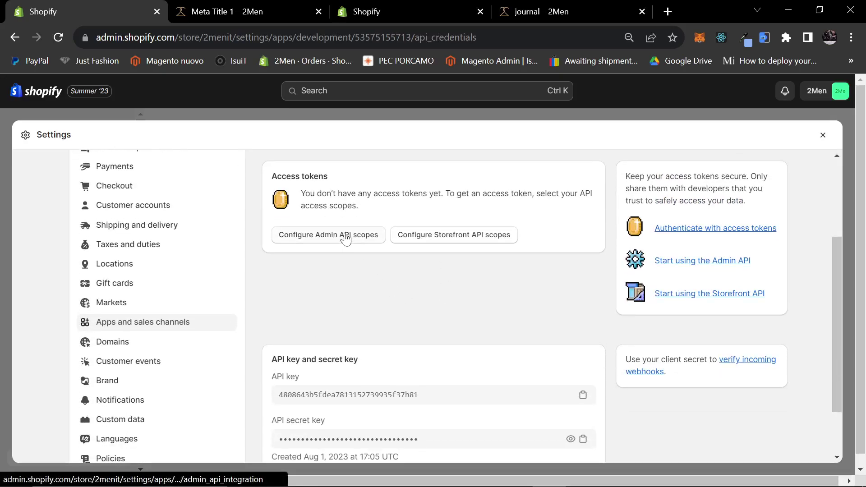
pyautogui.click(339, 240)
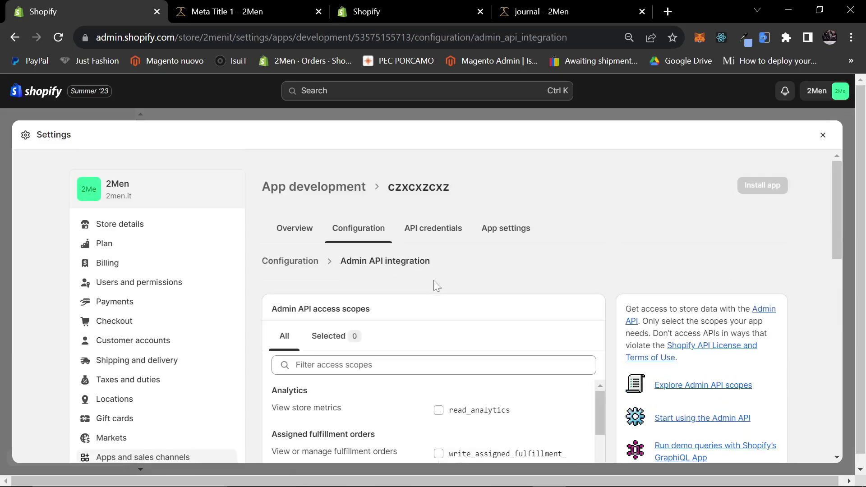
pyautogui.scroll(-1, 434, 280)
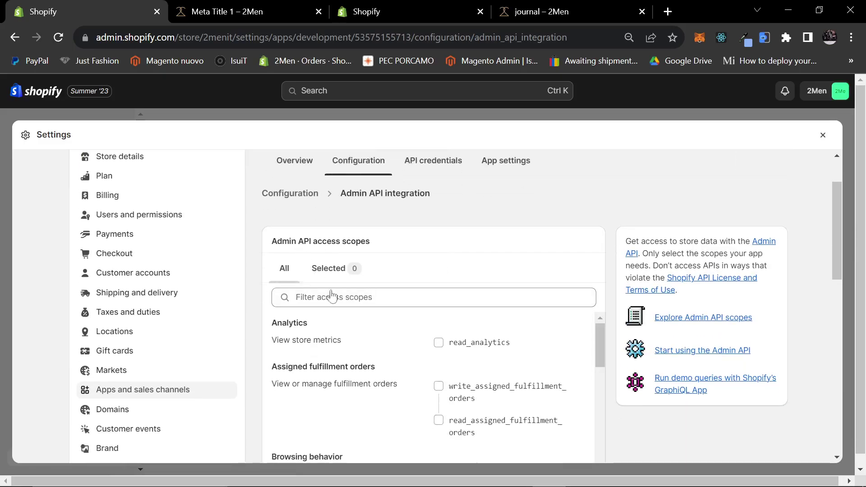
pyautogui.scroll(-1, 441, 301)
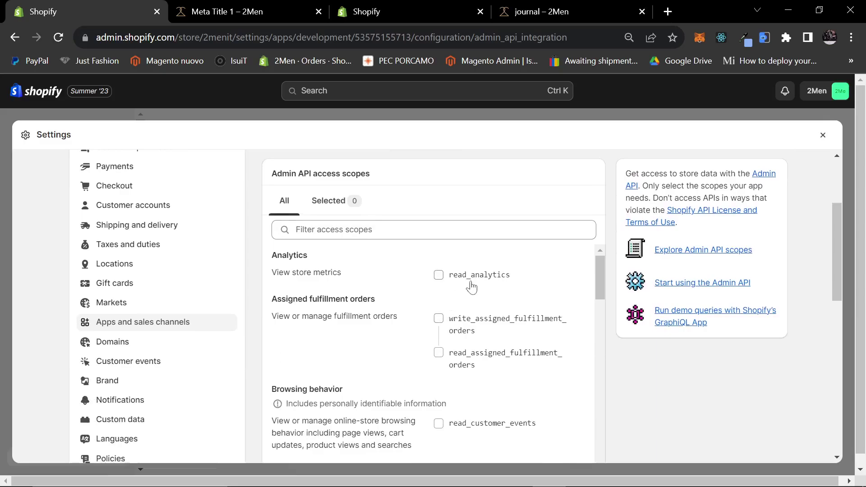
pyautogui.click(446, 345)
pyautogui.click(445, 345)
pyautogui.scroll(-1, 449, 342)
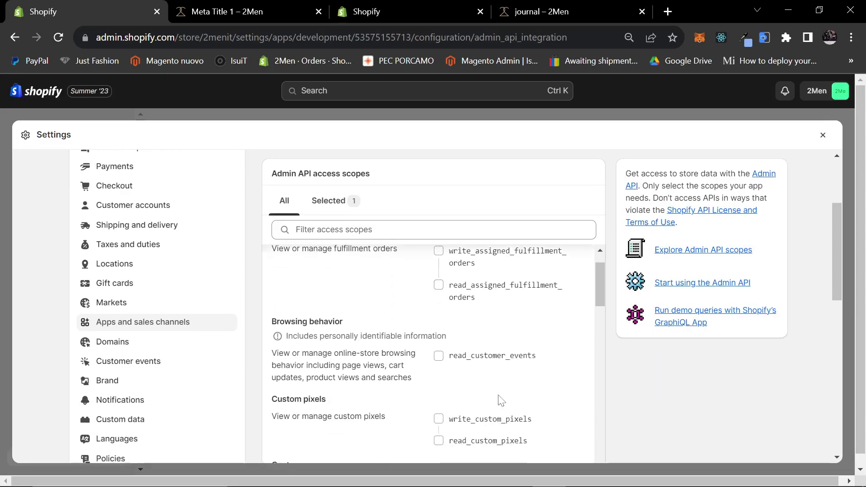
pyautogui.scroll(1, 455, 337)
pyautogui.click(442, 321)
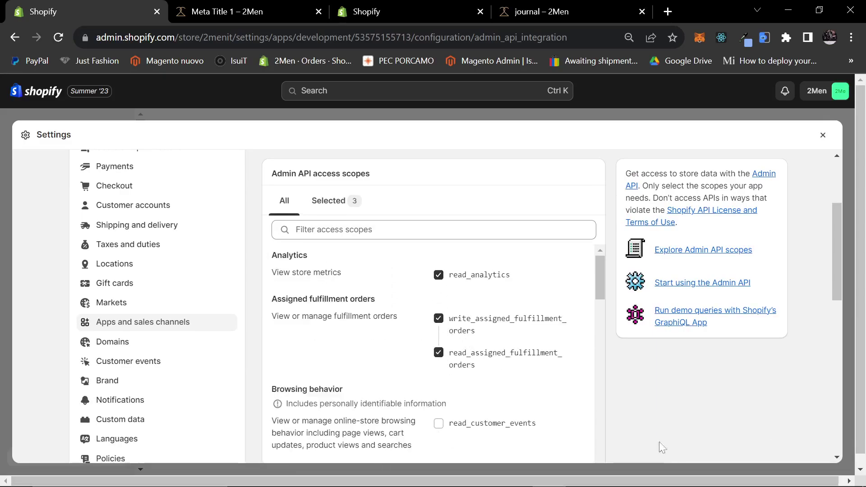
pyautogui.hotkey('alt', 'Left')
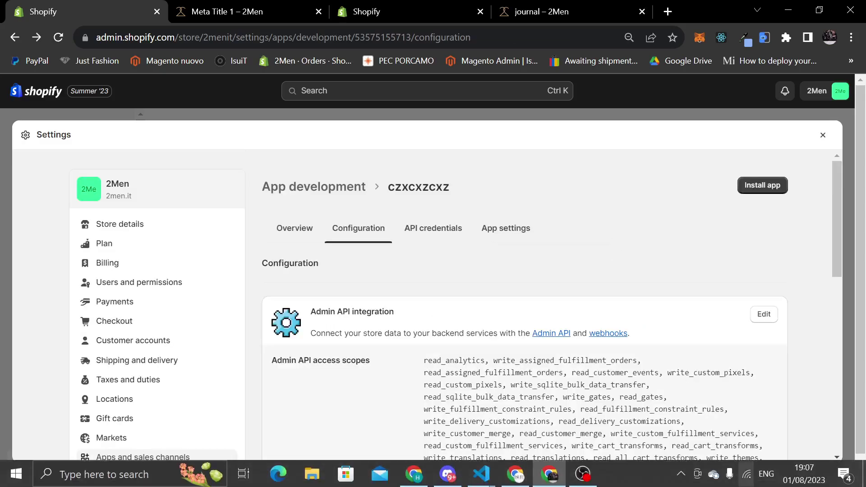
# Step: Grant Storefront API scopes for unauthenticated checkout, customer and metaobjects access
pyautogui.scroll(-3, 451, 294)
pyautogui.scroll(-5, 487, 335)
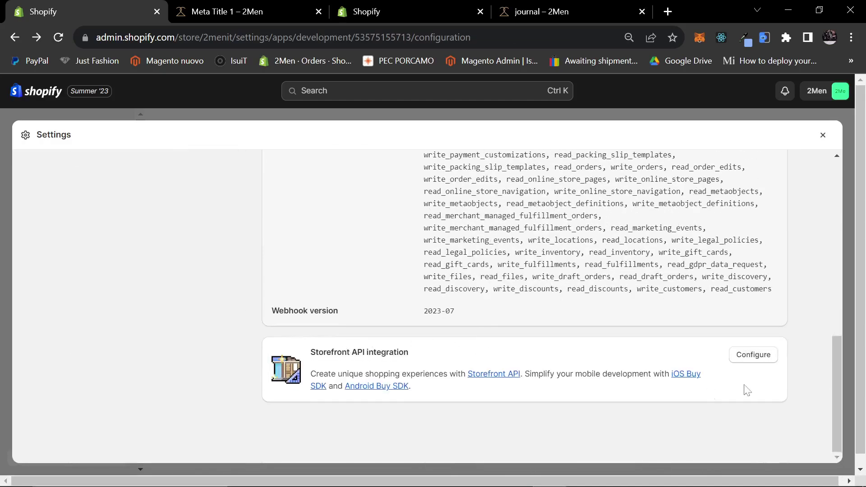
pyautogui.click(759, 360)
pyautogui.click(510, 352)
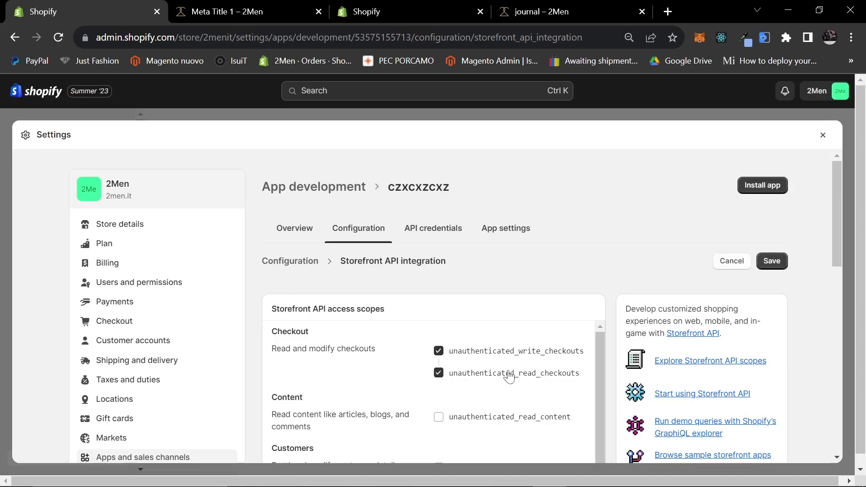
pyautogui.scroll(-2, 486, 363)
pyautogui.click(502, 400)
pyautogui.scroll(-2, 491, 429)
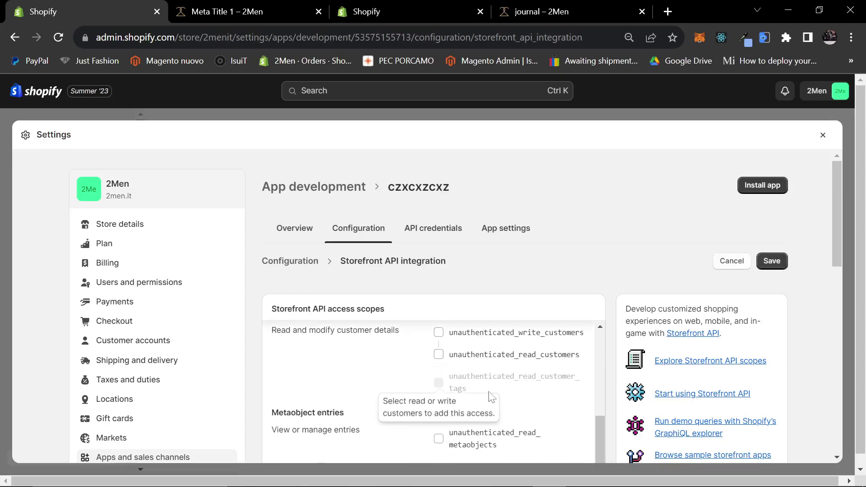
pyautogui.click(482, 434)
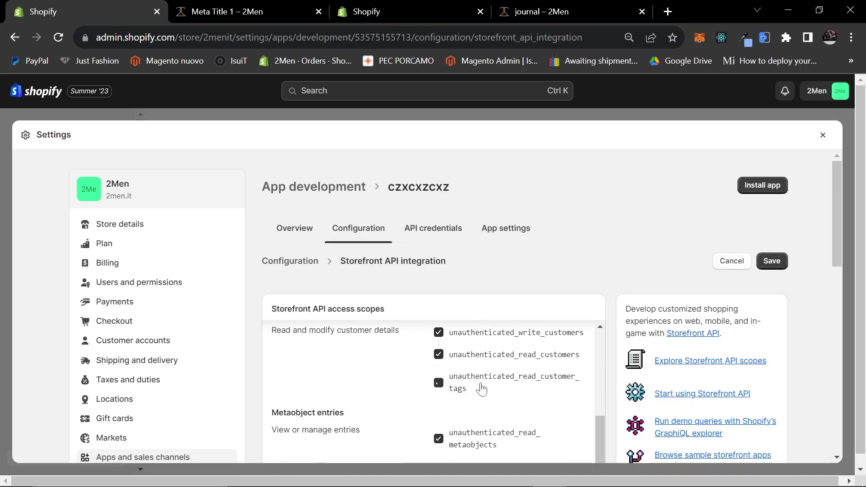
# Step: Add product listings, inventory, tags, bulk operations and gates scopes, and save the Storefront API scopes
pyautogui.scroll(-2, 482, 389)
pyautogui.click(489, 408)
pyautogui.scroll(-3, 488, 408)
pyautogui.click(480, 311)
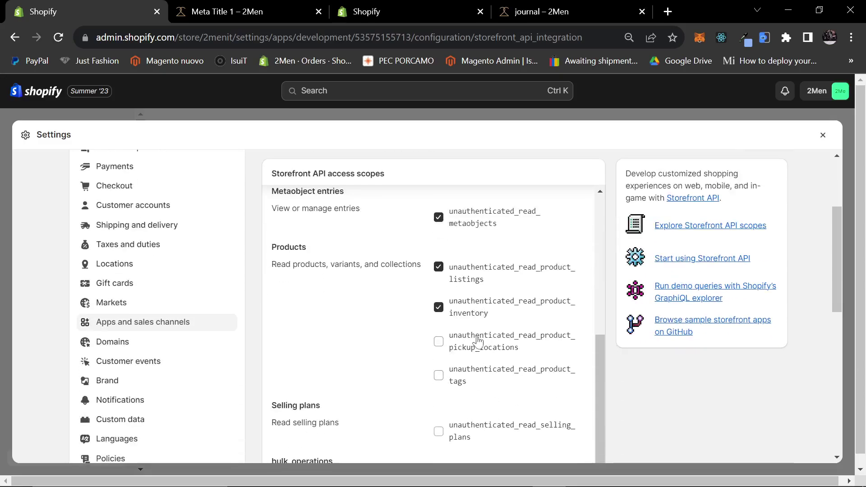
pyautogui.click(475, 381)
pyautogui.scroll(-4, 475, 382)
pyautogui.click(480, 290)
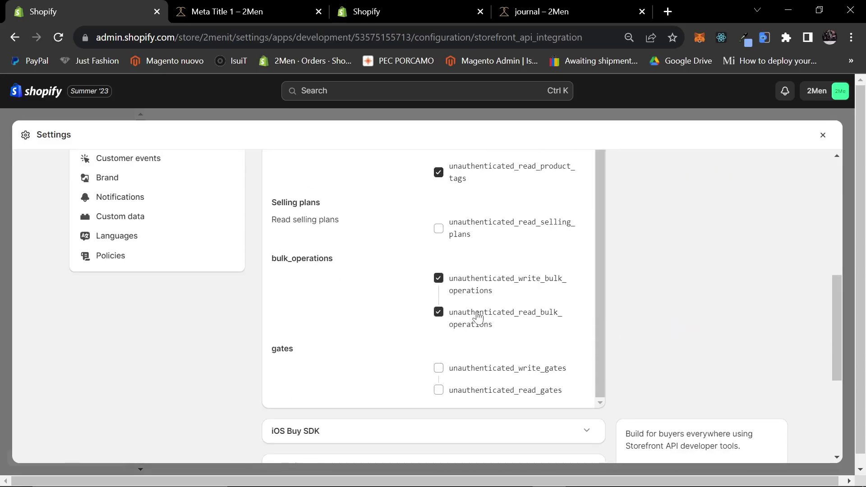
pyautogui.click(478, 369)
pyautogui.scroll(-4, 569, 372)
pyautogui.click(770, 401)
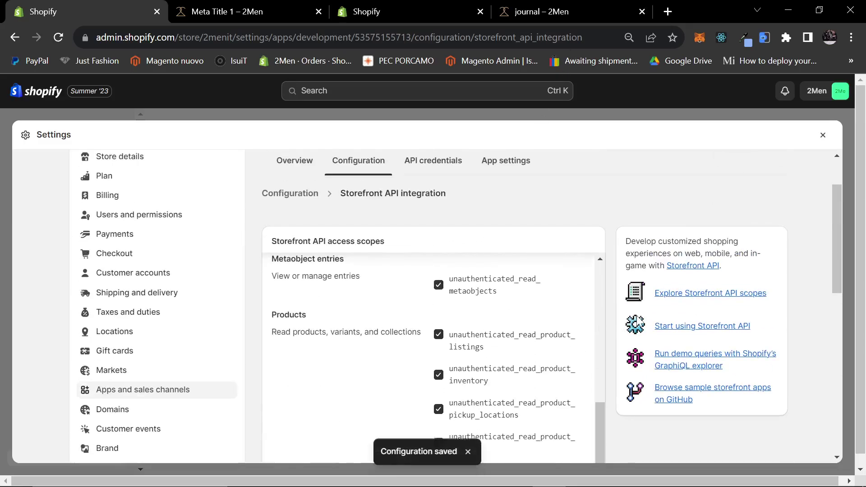
pyautogui.click(448, 153)
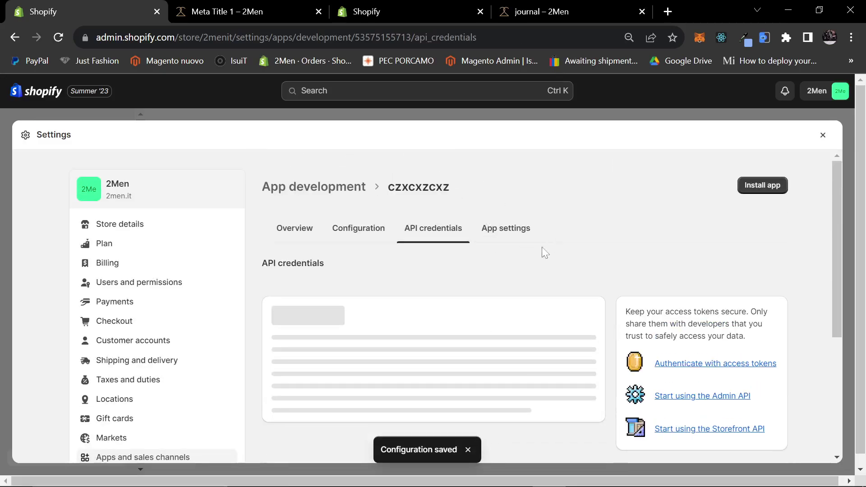
# Step: Install the app on the store and open a new Notepad window on the other monitor
pyautogui.scroll(-2, 532, 290)
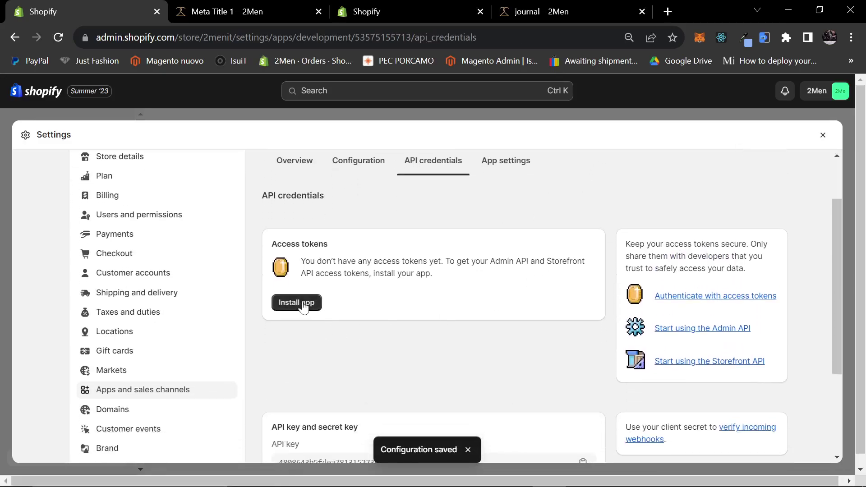
pyautogui.click(296, 303)
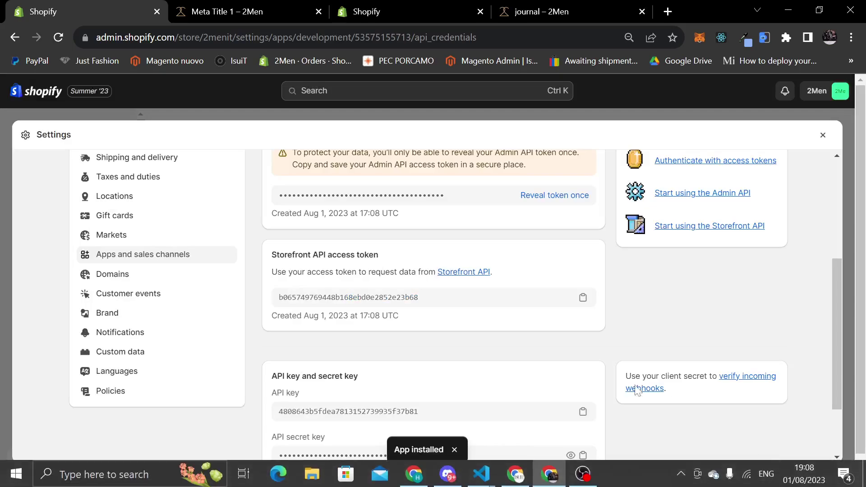
pyautogui.click(454, 449)
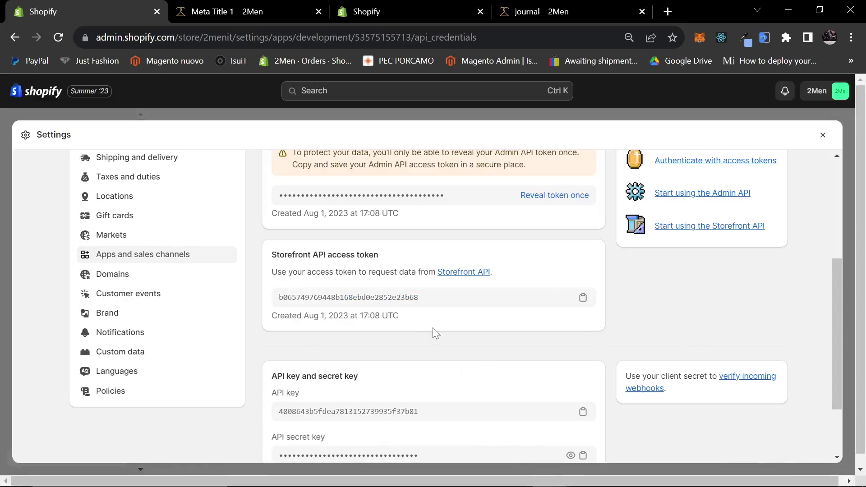
pyautogui.press('super')
pyautogui.write('note')
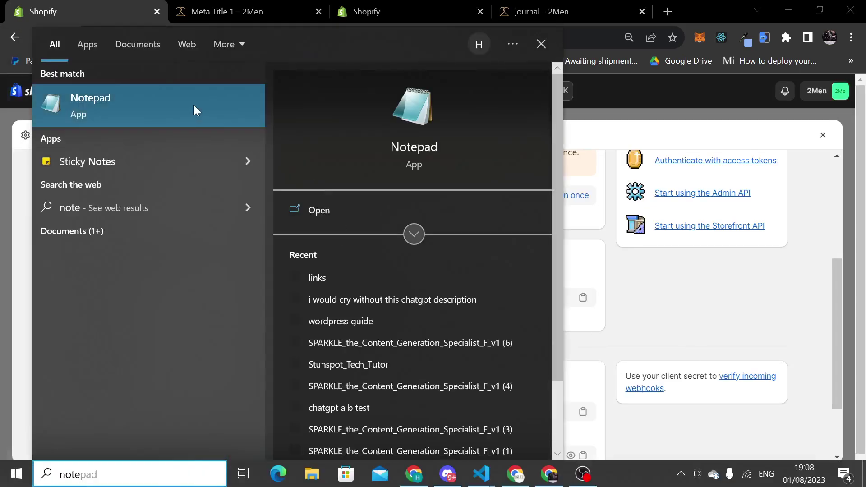
pyautogui.click(194, 111)
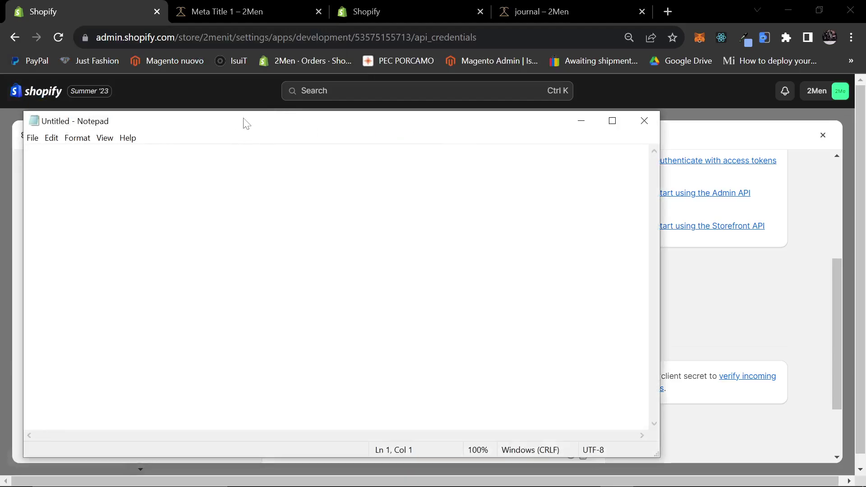
pyautogui.moveTo(246, 124); pyautogui.dragTo(865, 181)
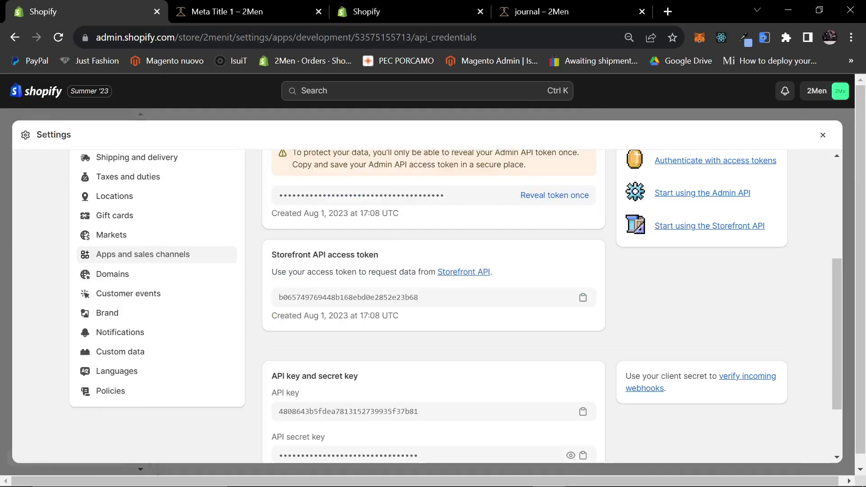
# Step: Reveal the Admin API access token and paste it into Notepad with blank lines above
pyautogui.click(535, 197)
pyautogui.doubleClick(535, 195)
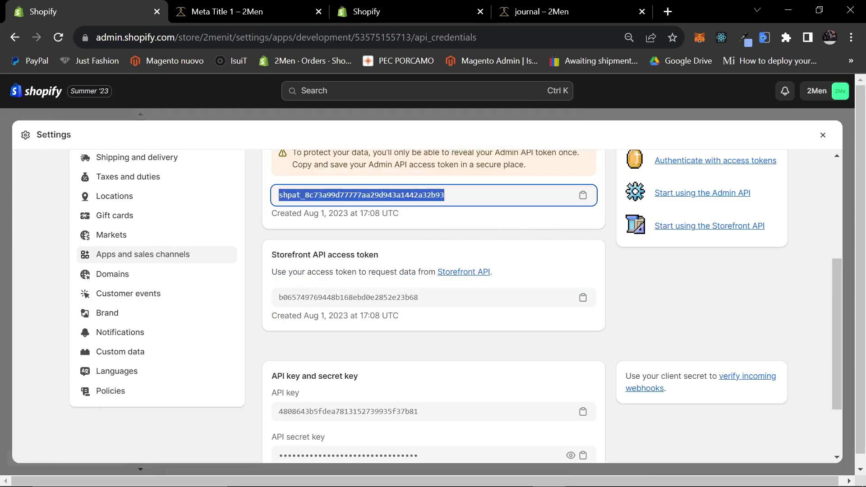
pyautogui.hotkey('alt', 'Tab')
pyautogui.hotkey('ctrl', 'v')
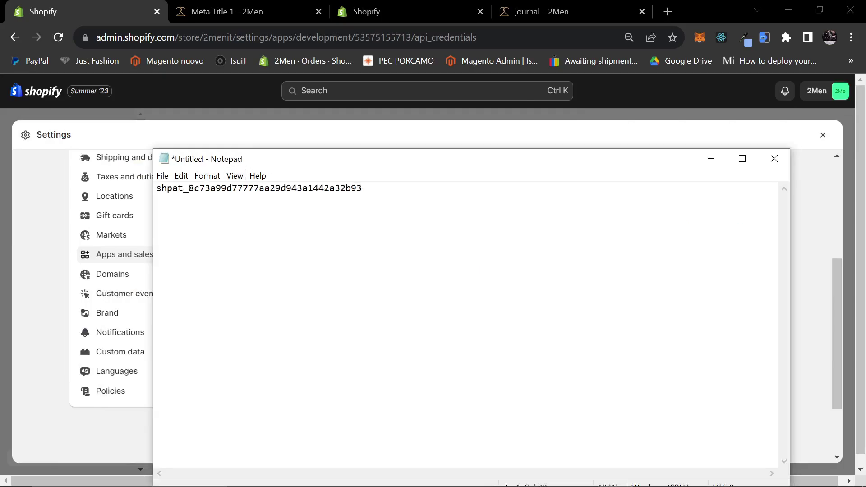
pyautogui.hotkey('ctrl', 'a')
pyautogui.hotkey('ctrl', 'Home')
pyautogui.press('Return')
pyautogui.press('Return')
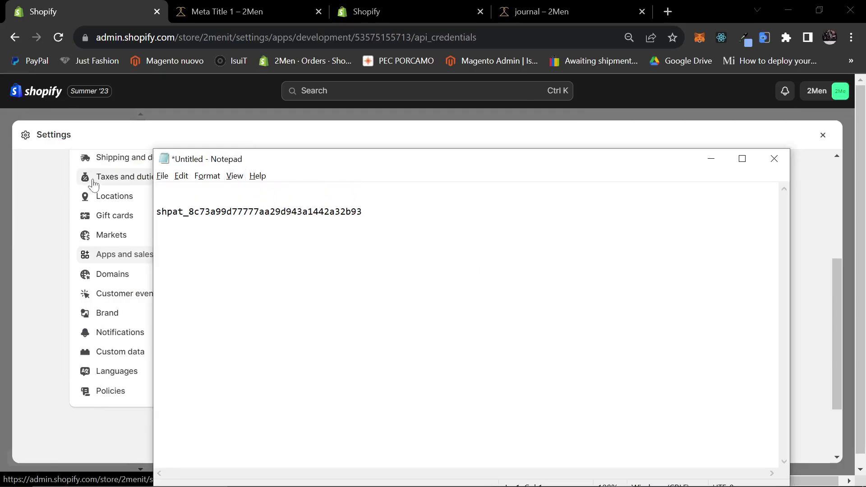
pyautogui.hotkey('alt', 'Tab')
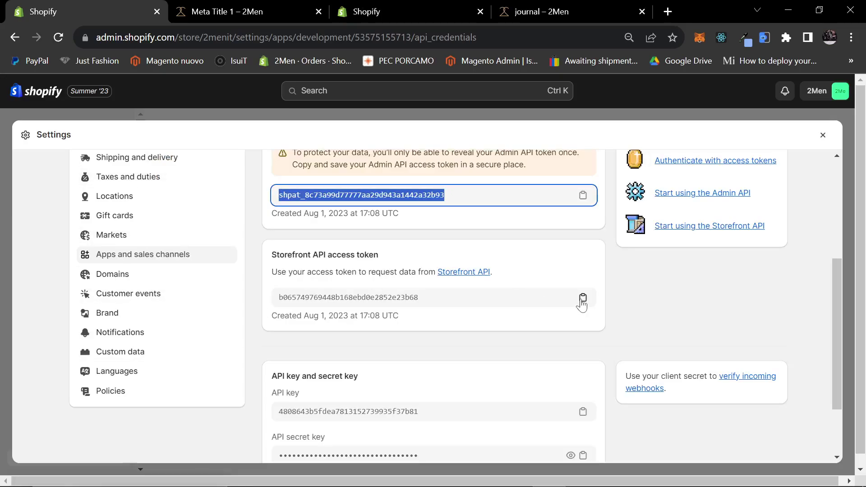
# Step: Copy the Storefront API access token and the API key into the Notepad note
pyautogui.doubleClick(348, 297)
pyautogui.hotkey('alt', 'Tab')
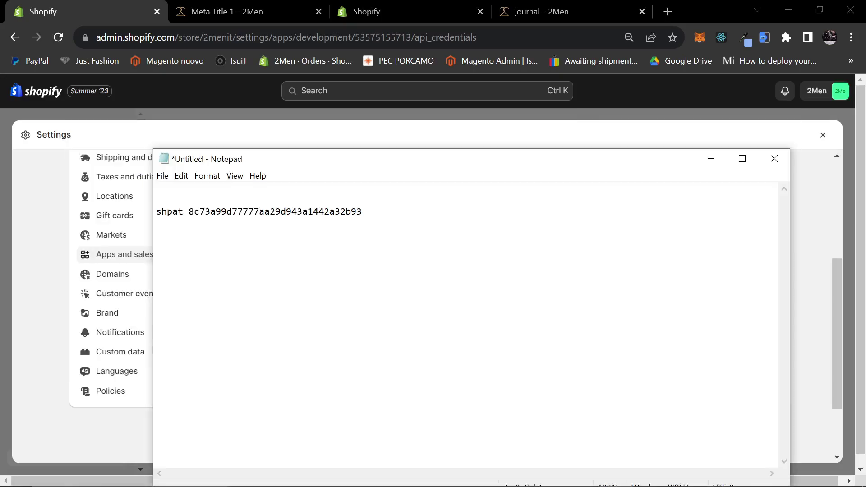
pyautogui.hotkey('ctrl', 'v')
pyautogui.hotkey('alt', 'Tab')
pyautogui.doubleClick(349, 411)
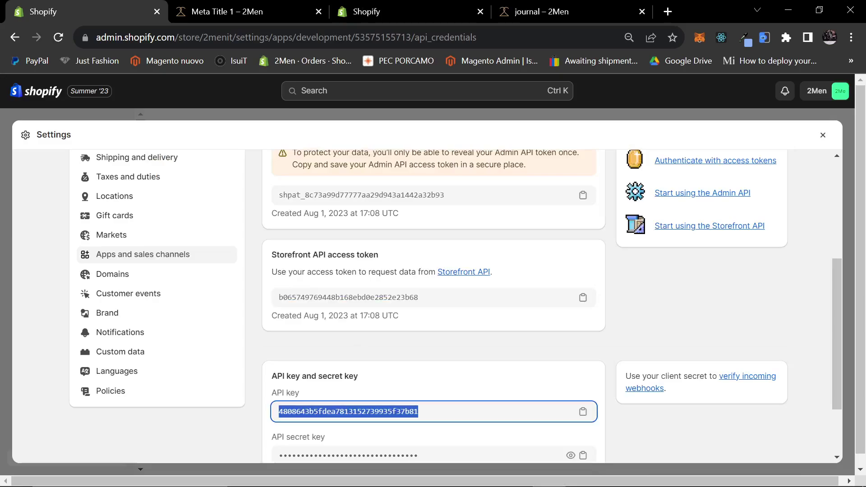
pyautogui.hotkey('alt', 'Tab')
pyautogui.hotkey('ctrl', 'v')
pyautogui.hotkey('alt', 'Tab')
# Step: Clear the token selection and close settings to return to the store's Blog posts
pyautogui.doubleClick(349, 297)
pyautogui.click(343, 281)
pyautogui.scroll(-2, 464, 300)
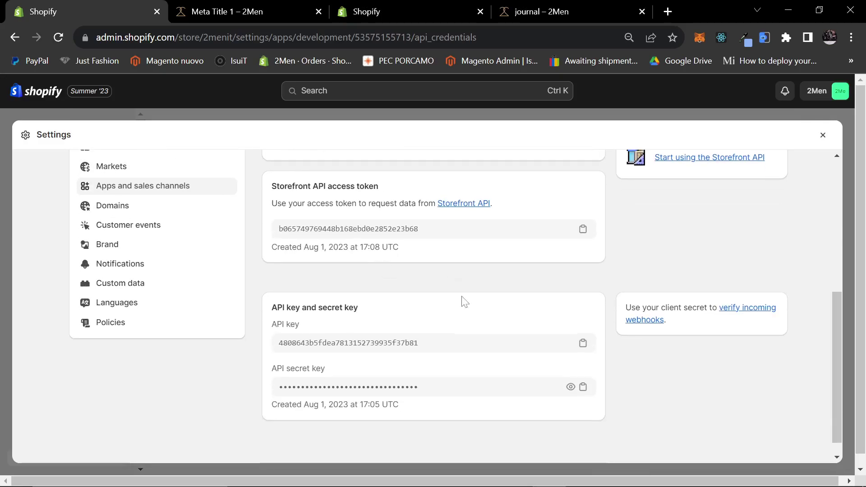
pyautogui.scroll(5, 672, 305)
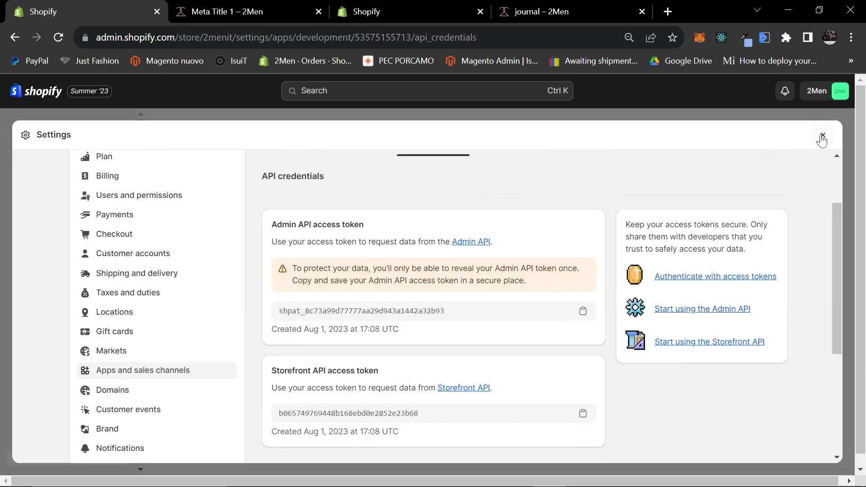
pyautogui.click(822, 136)
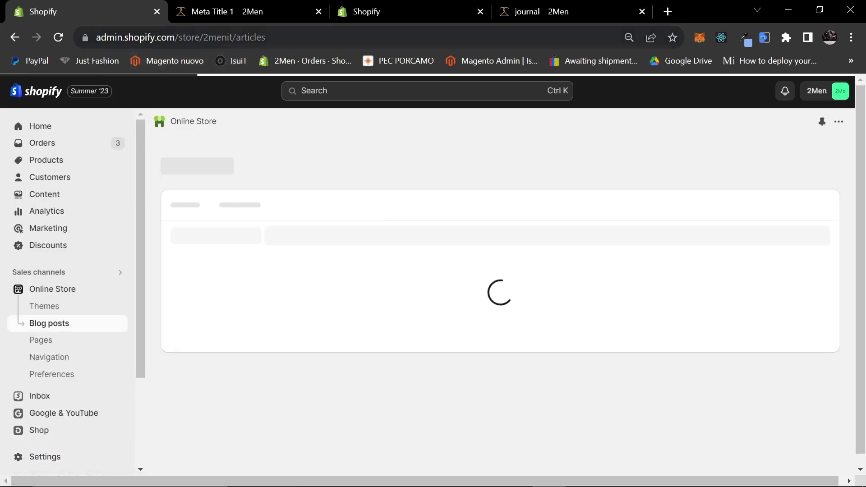
# Step: Open the store's myshopify Orders page from the address bar suggestions and copy its address
pyautogui.hotkey('ctrl', 'l')
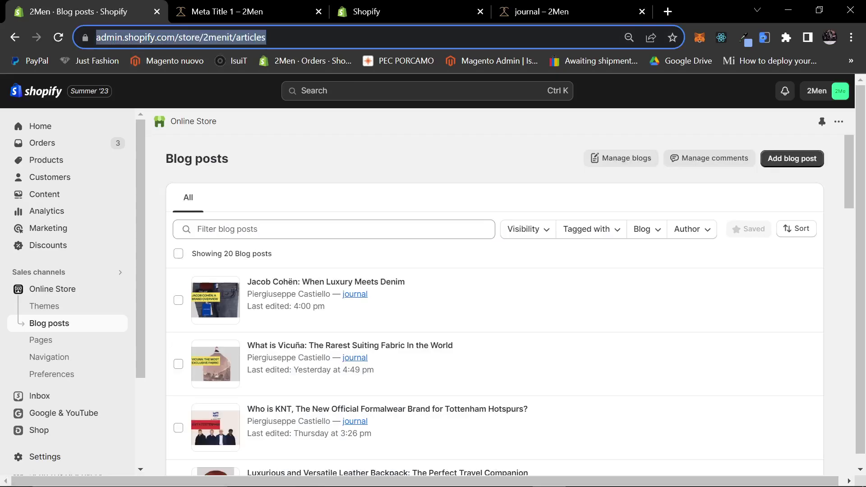
pyautogui.write('2men.it')
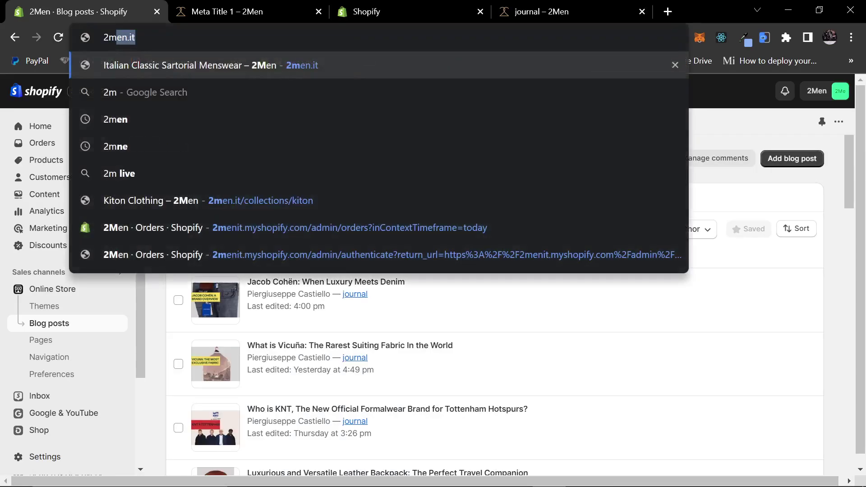
pyautogui.click(286, 224)
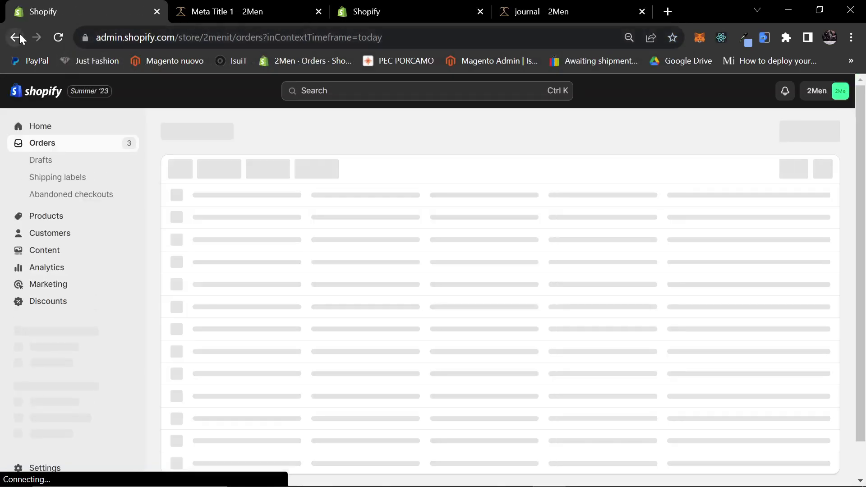
pyautogui.click(20, 33)
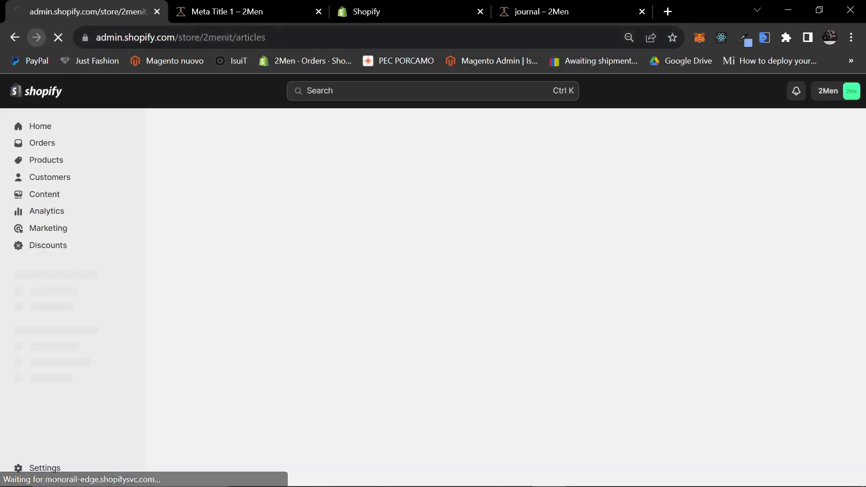
pyautogui.click(35, 33)
pyautogui.doubleClick(248, 37)
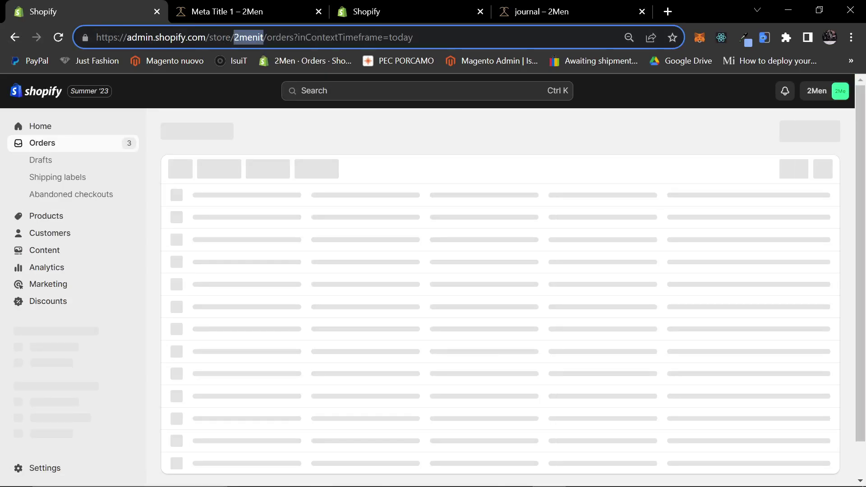
pyautogui.click(10, 38)
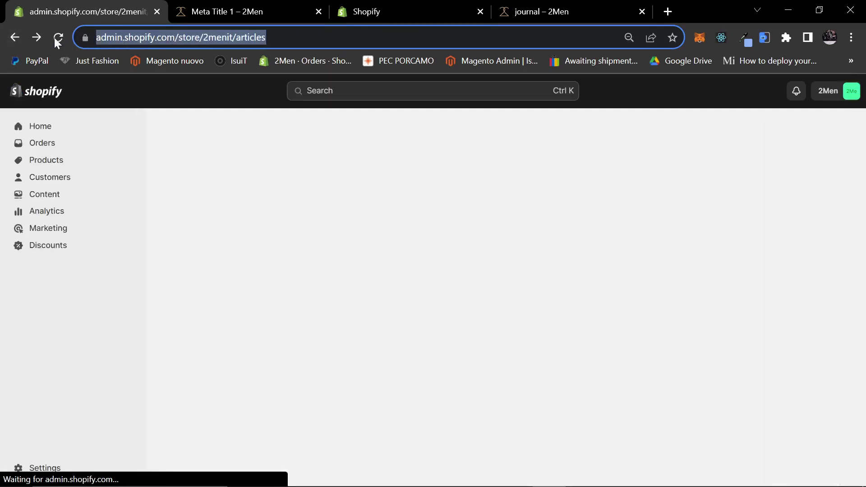
pyautogui.write('2menit.myshopify.com/admin/orders?inContextTimeframe=today')
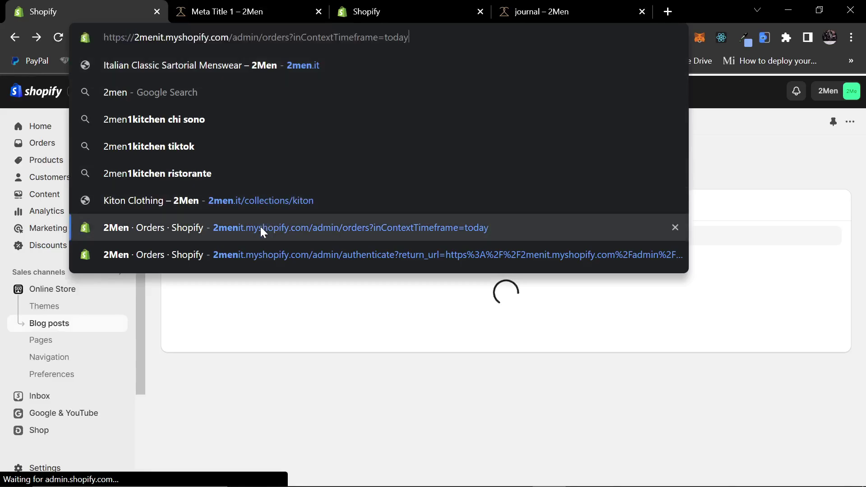
pyautogui.click(261, 227)
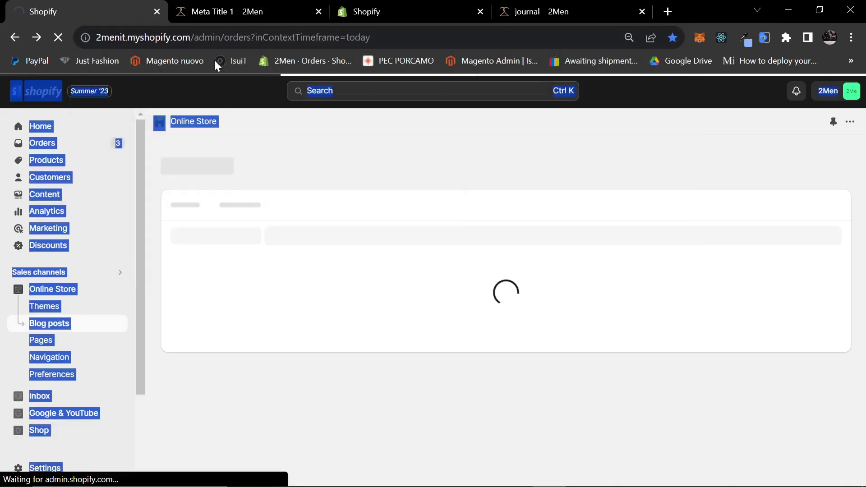
pyautogui.click(216, 44)
pyautogui.hotkey('alt', 'Tab')
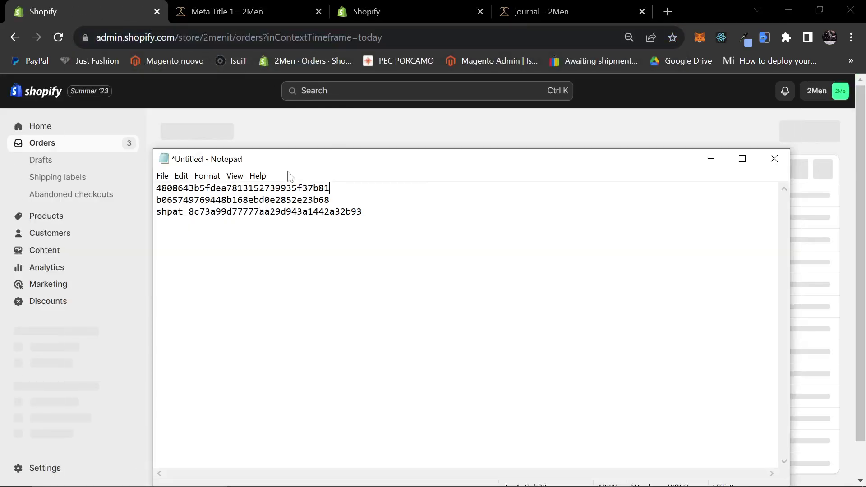
pyautogui.press('End')
pyautogui.hotkey('shift', 'Home')
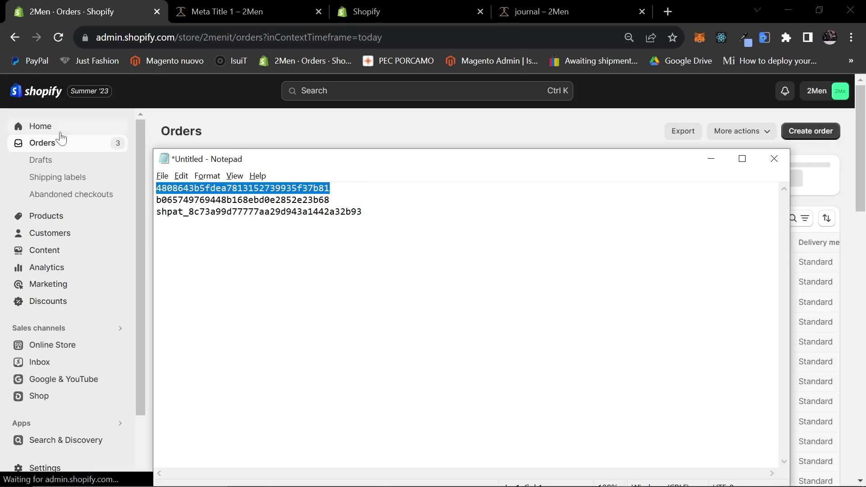
pyautogui.press('Left')
pyautogui.press('Return')
pyautogui.press('Return')
pyautogui.press('Return')
pyautogui.press('Down')
pyautogui.hotkey('ctrl', 'v')
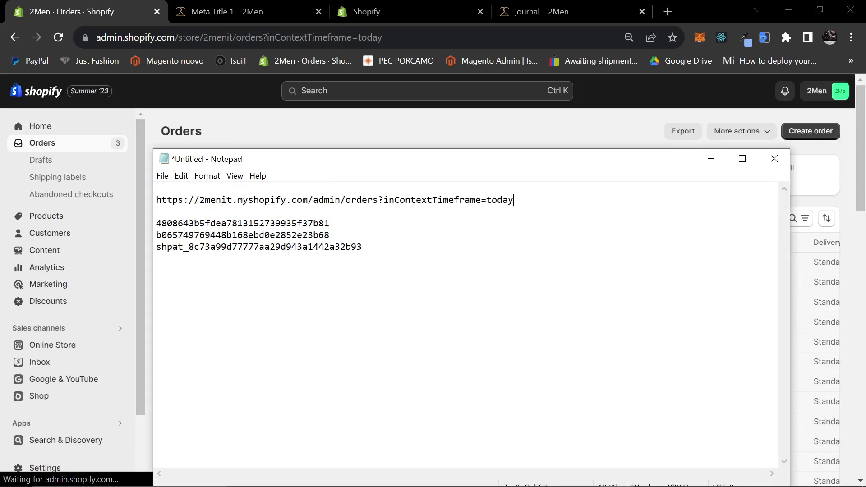
pyautogui.moveTo(346, 200); pyautogui.dragTo(514, 200)
pyautogui.press('BackSpace')
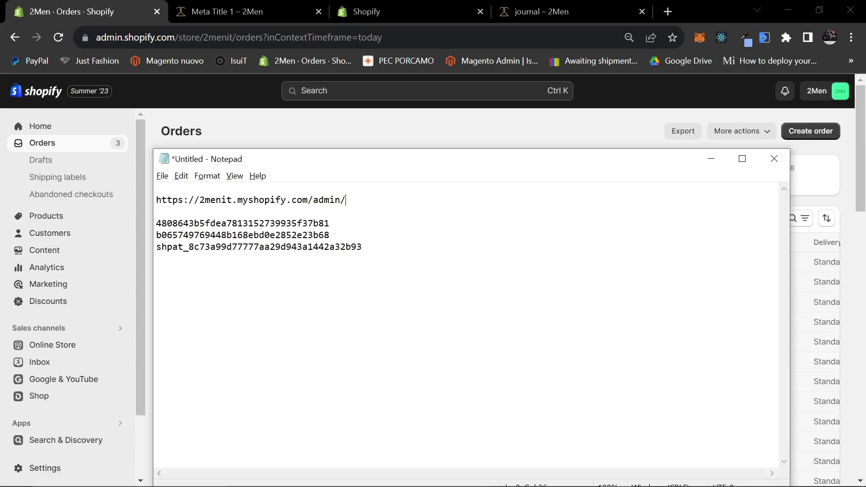
pyautogui.press('Return')
pyautogui.press('Return')
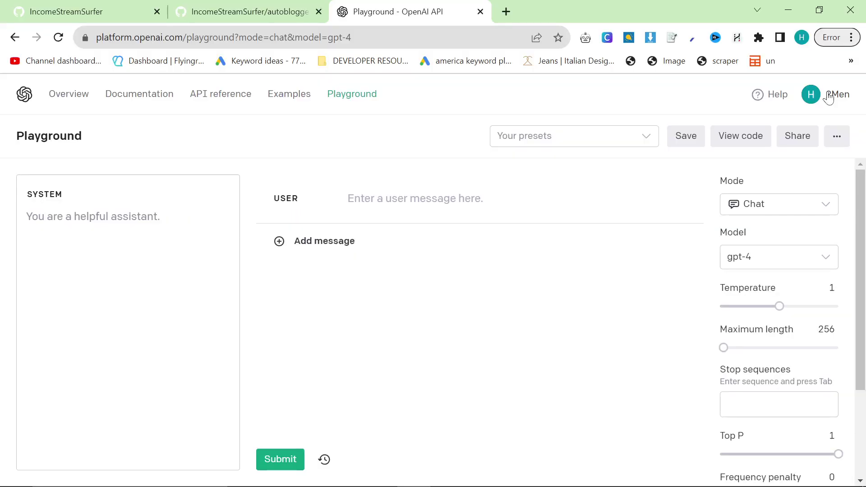
# Step: Create a new OpenAI secret API key named ccc
pyautogui.click(826, 94)
pyautogui.click(751, 203)
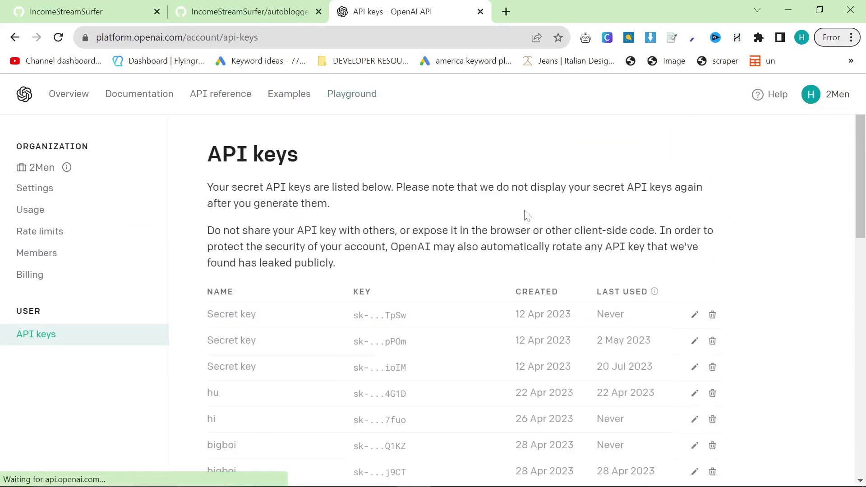
pyautogui.scroll(-10, 611, 339)
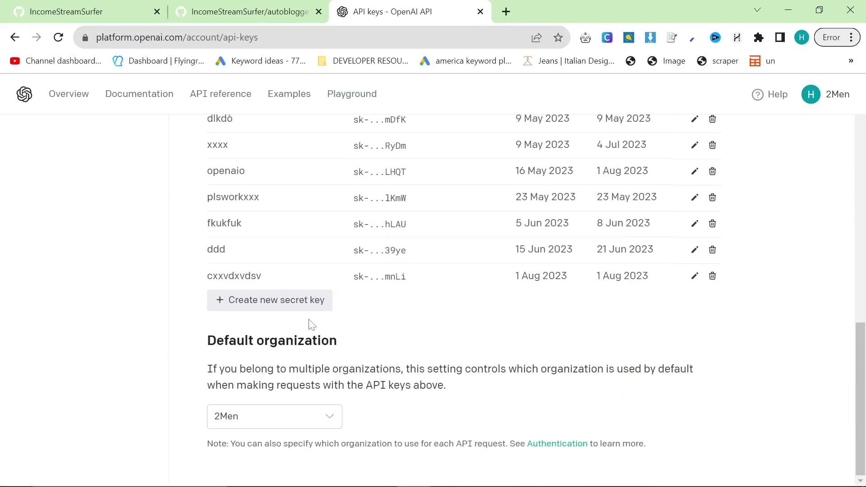
pyautogui.click(286, 299)
pyautogui.write('ccc')
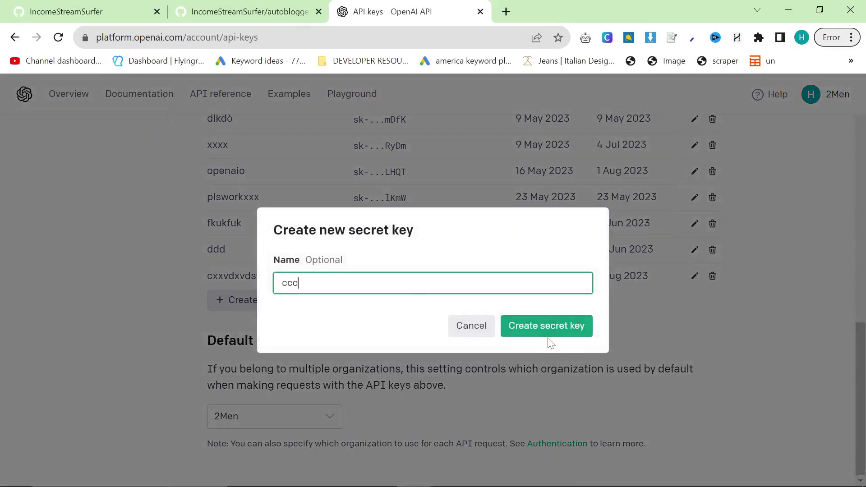
pyautogui.click(544, 326)
# Step: Copy the new secret key and paste it at the top of the Notepad note
pyautogui.click(585, 301)
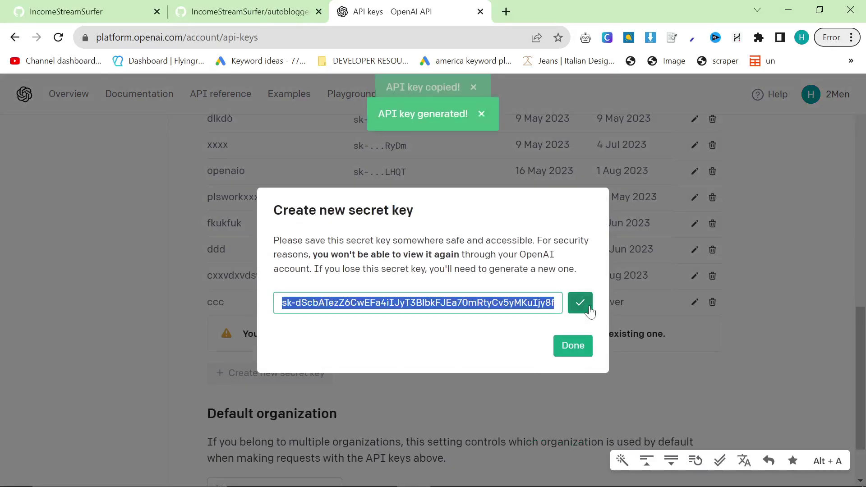
pyautogui.hotkey('alt', 'Tab')
pyautogui.hotkey('ctrl', 'v')
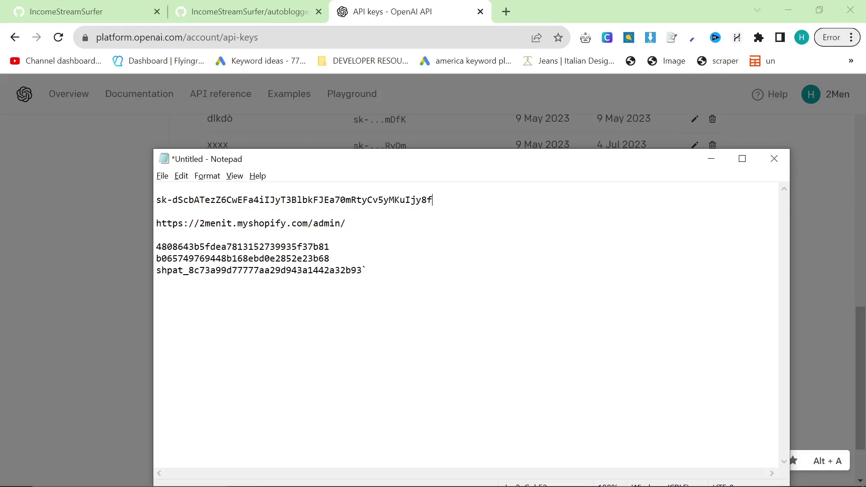
pyautogui.hotkey('alt', 'Tab')
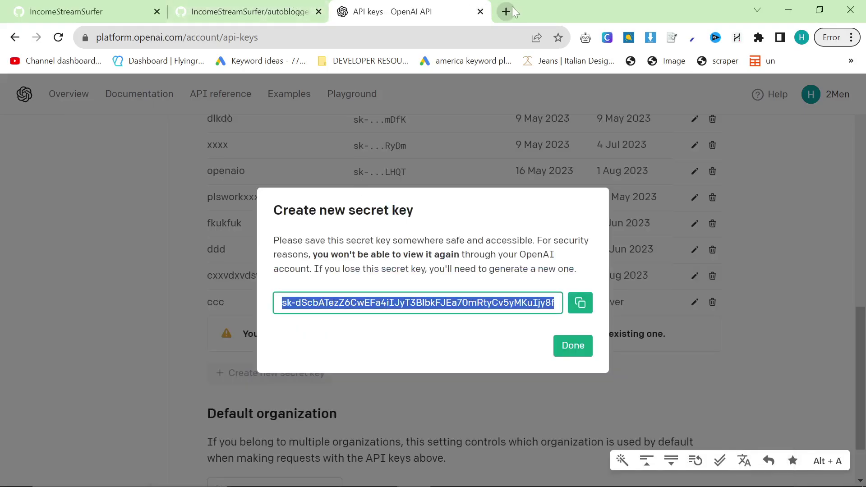
# Step: Load the 2men.it storefront in a new browser tab
pyautogui.click(506, 11)
pyautogui.write('2m')
pyautogui.press('Return')
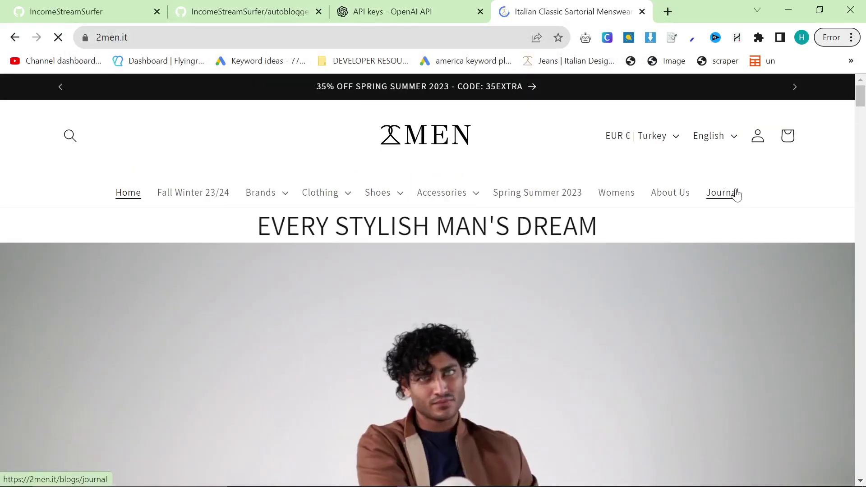
# Step: Open the store's Journal blog page and inspect its markup in DevTools
pyautogui.click(734, 194)
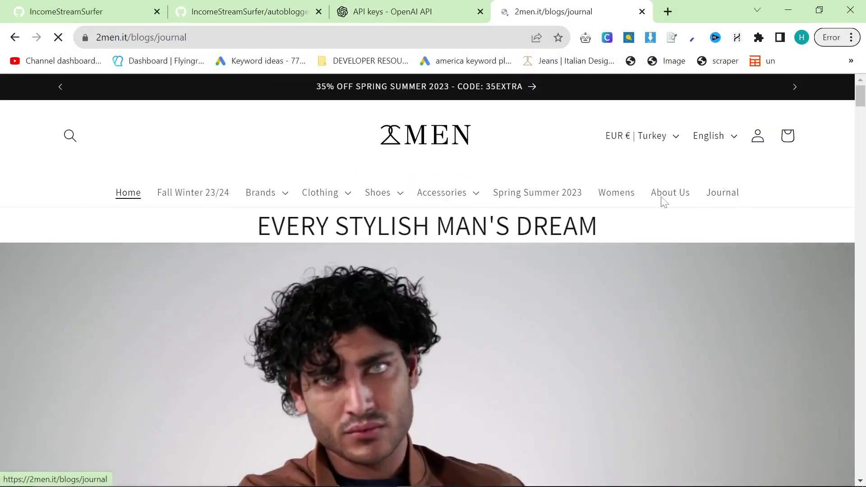
pyautogui.scroll(-1, 5, 276)
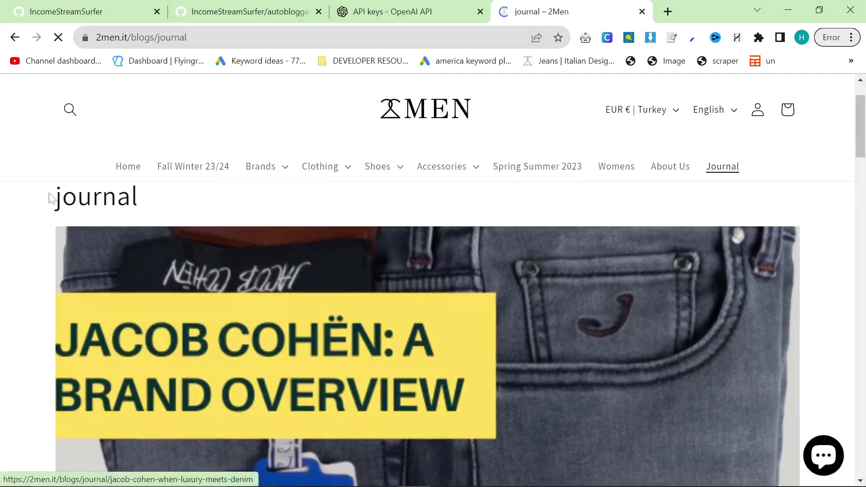
pyautogui.rightClick(29, 168)
pyautogui.click(77, 404)
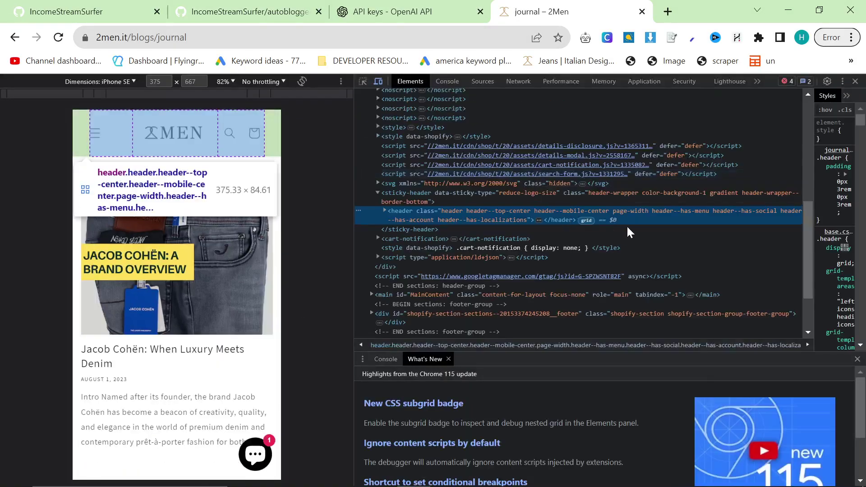
pyautogui.click(677, 266)
pyautogui.hotkey('ctrl', 'f')
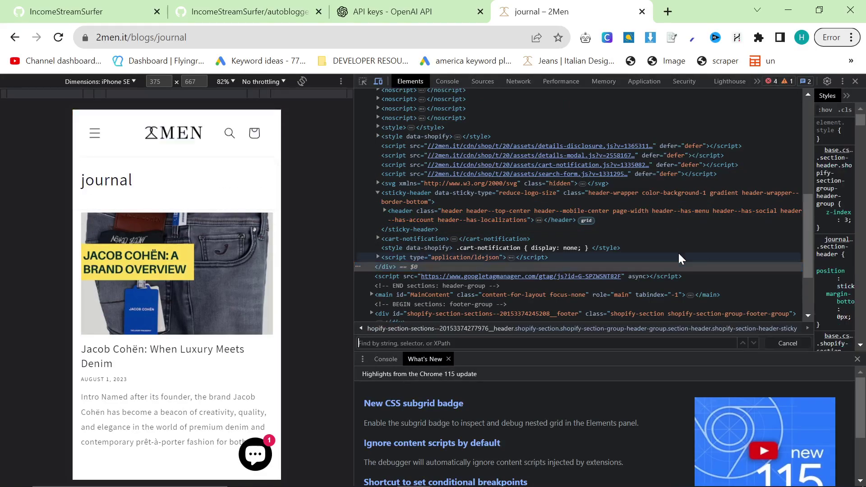
pyautogui.write('rfid')
pyautogui.press('BackSpace')
pyautogui.press('BackSpace')
pyautogui.press('BackSpace')
pyautogui.press('BackSpace')
pyautogui.write('rid')
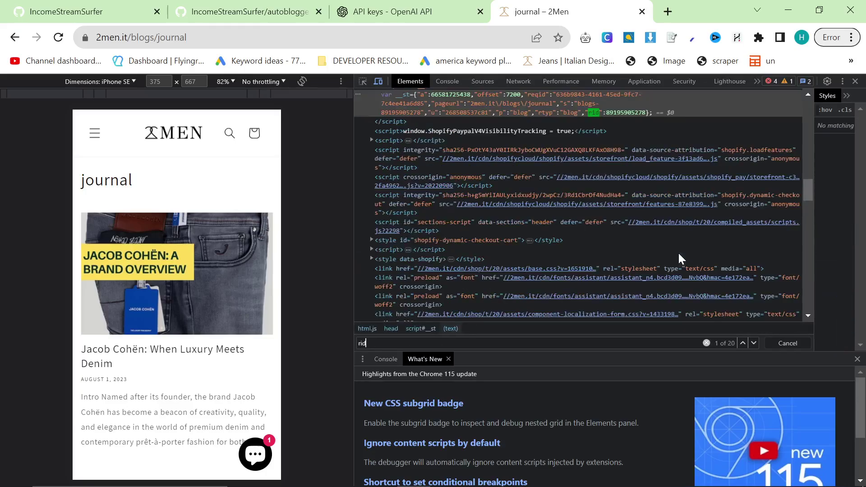
pyautogui.doubleClick(622, 112)
pyautogui.doubleClick(617, 113)
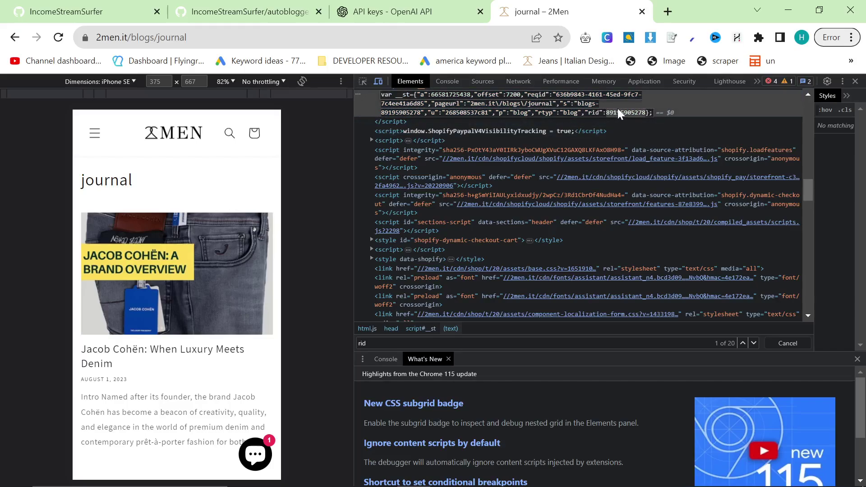
pyautogui.click(411, 338)
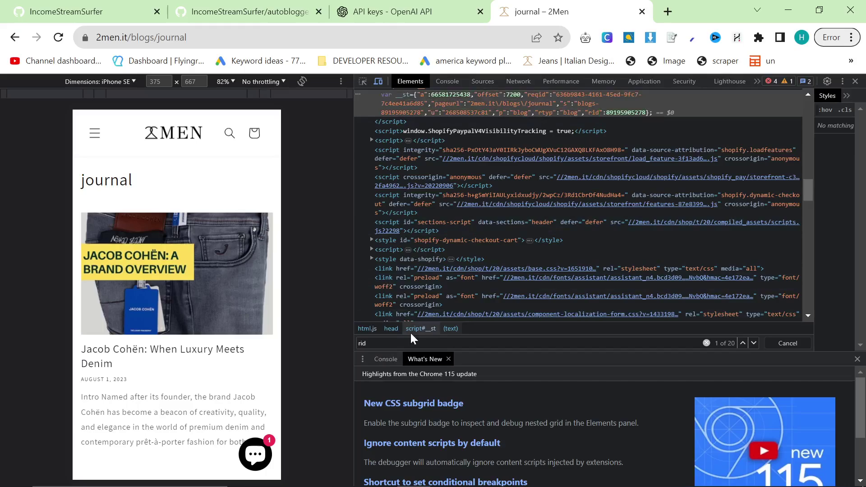
pyautogui.press('Return')
pyautogui.press('Return')
pyautogui.press('Return')
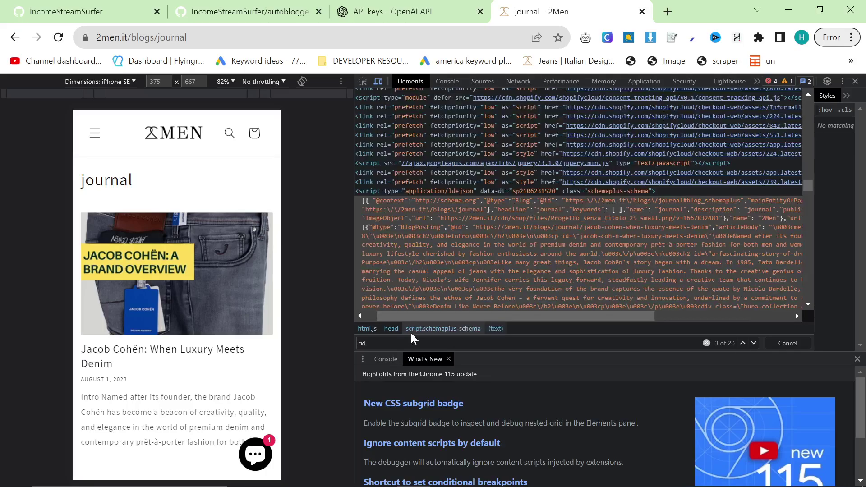
pyautogui.press('Return')
pyautogui.press('Return')
pyautogui.press('Return')
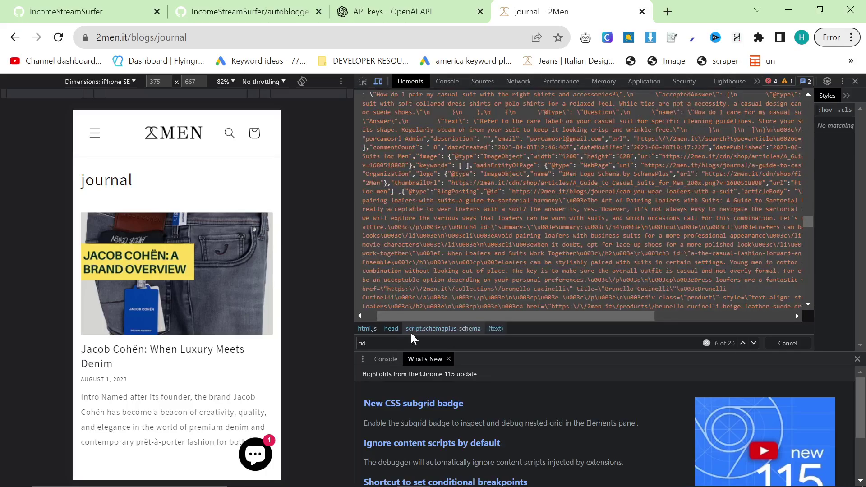
pyautogui.press('Return')
pyautogui.press('Return')
pyautogui.press('Return')
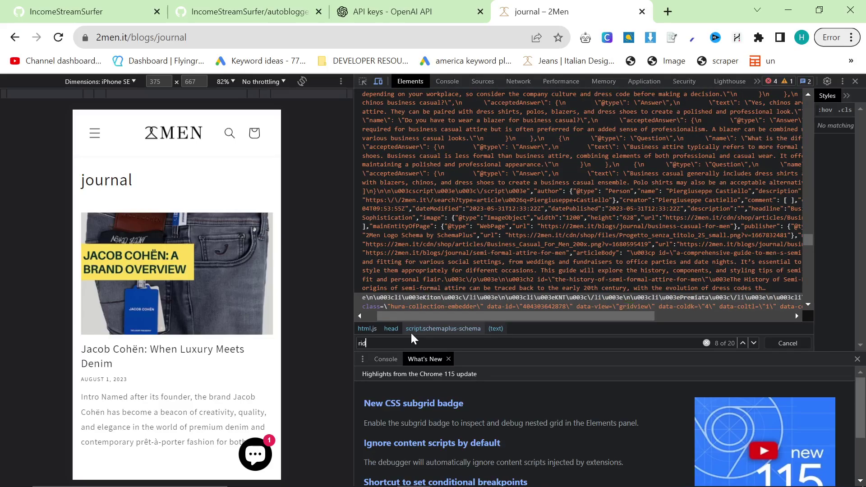
pyautogui.press('Return')
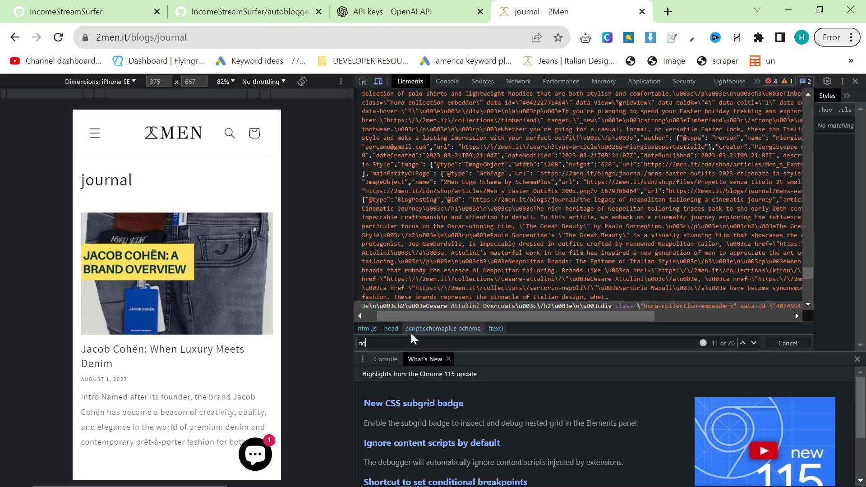
pyautogui.press('Return')
pyautogui.click(733, 197)
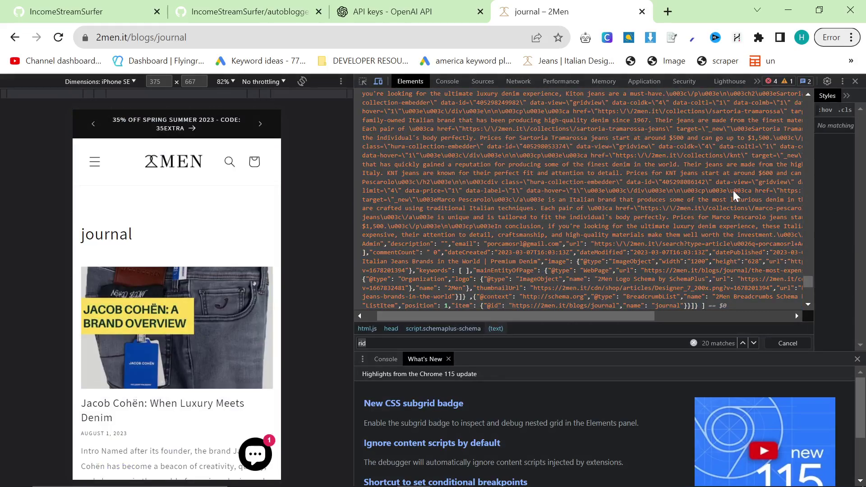
pyautogui.hotkey('ctrl', 'f')
pyautogui.hotkey('ctrl', 'v')
pyautogui.press('Return')
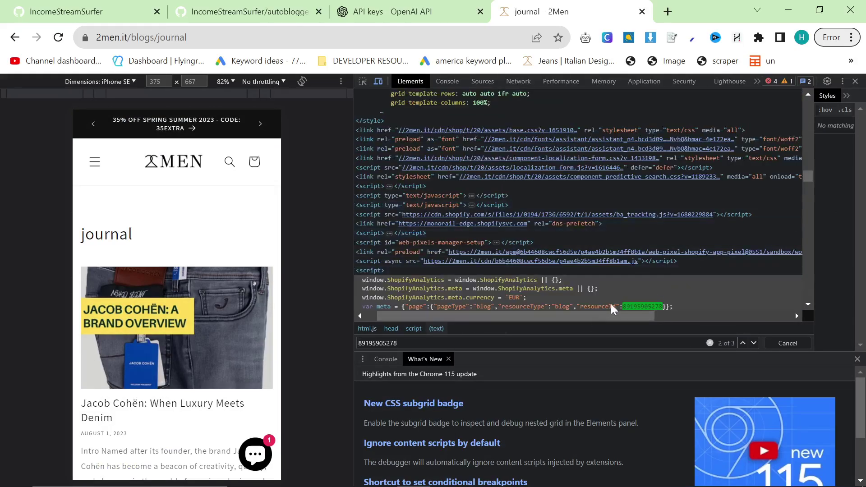
pyautogui.press('Return')
pyautogui.press('Return')
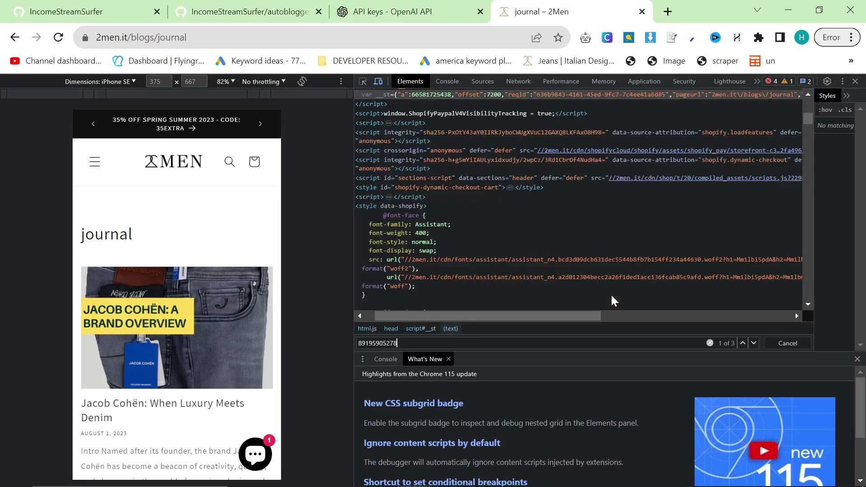
pyautogui.scroll(3, 600, 241)
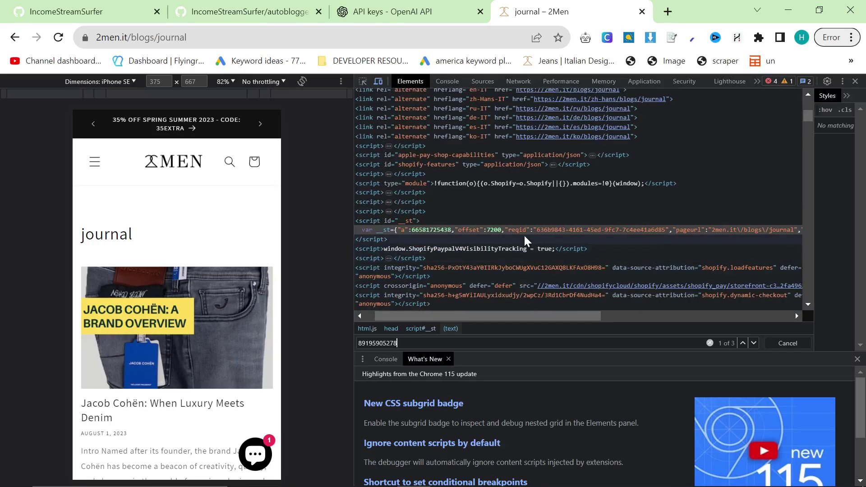
pyautogui.hotkey('alt', 'Tab')
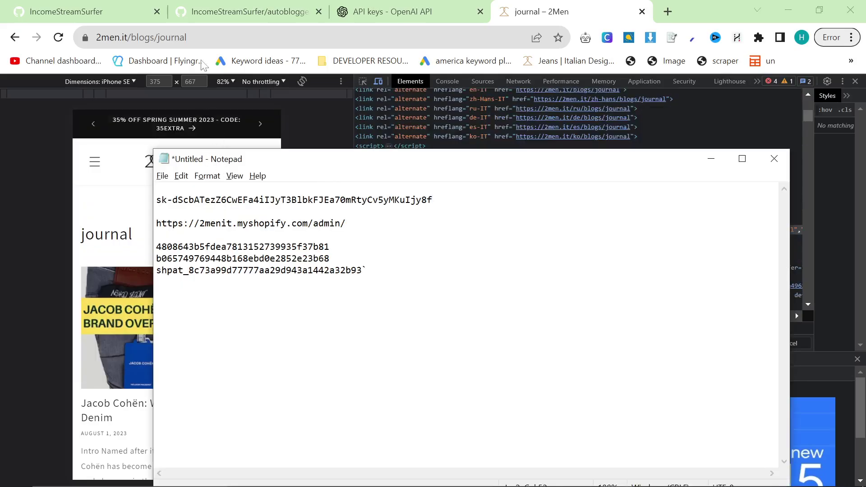
pyautogui.hotkey('alt', 'Tab')
pyautogui.doubleClick(200, 37)
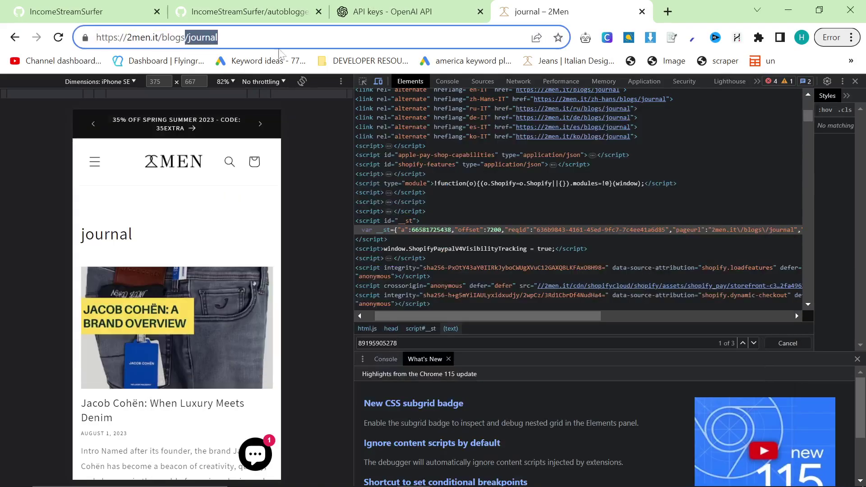
pyautogui.hotkey('alt', 'Tab')
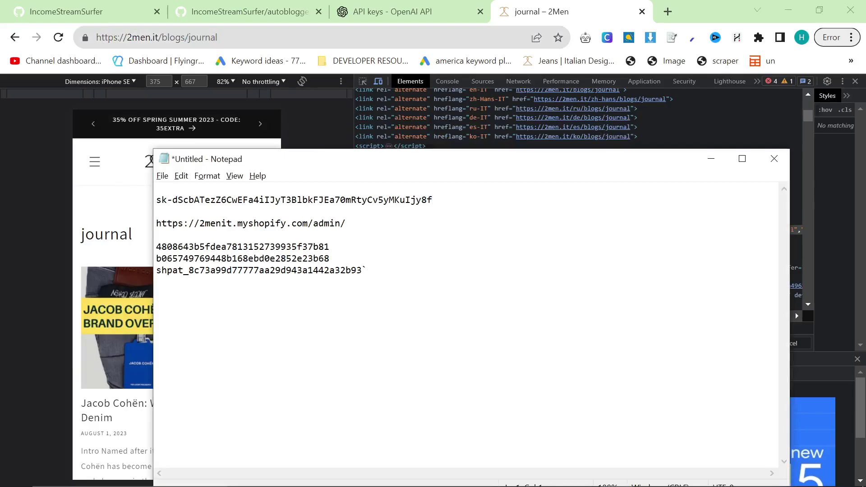
pyautogui.hotkey('ctrl', 'v')
pyautogui.press('Return')
pyautogui.press('Return')
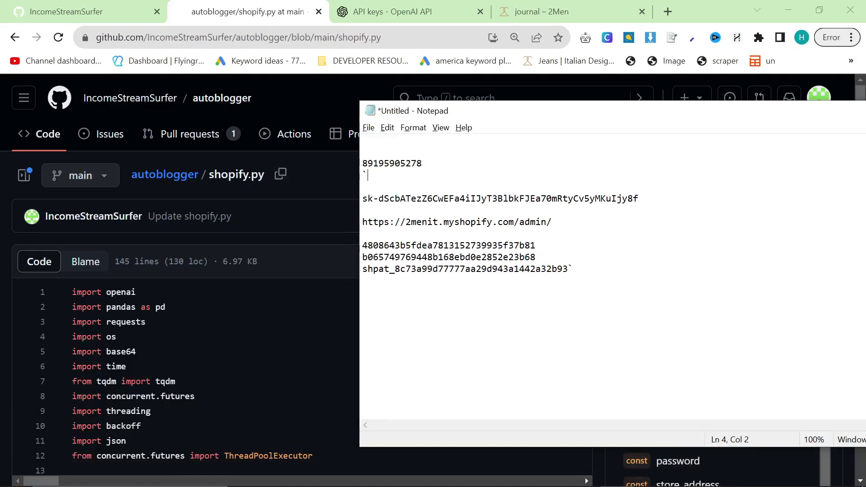
# Step: From the autoblogger repo root, copy the HTTPS clone URL under the green Code button
pyautogui.click(323, 207)
pyautogui.click(183, 179)
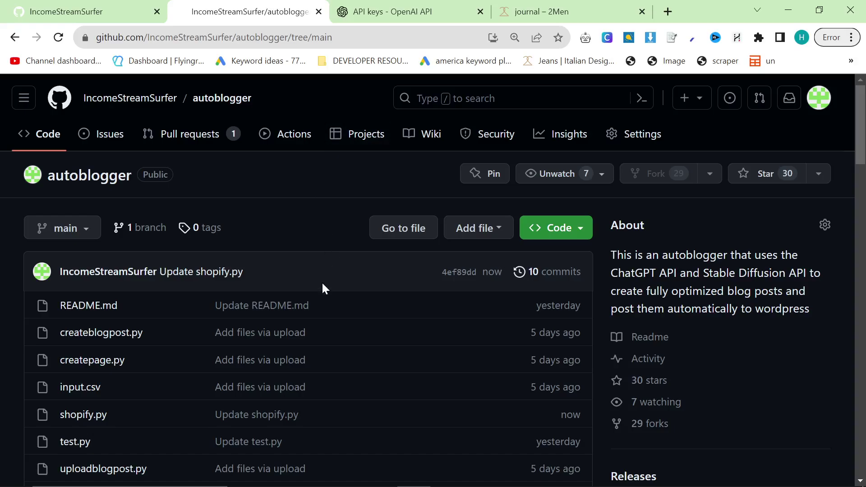
pyautogui.click(581, 229)
pyautogui.click(563, 361)
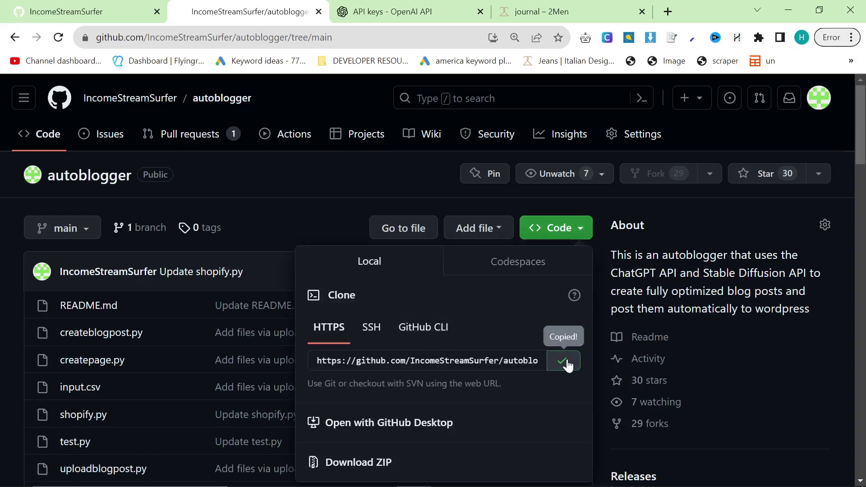
pyautogui.click(281, 272)
pyautogui.hotkey('alt', 'Tab')
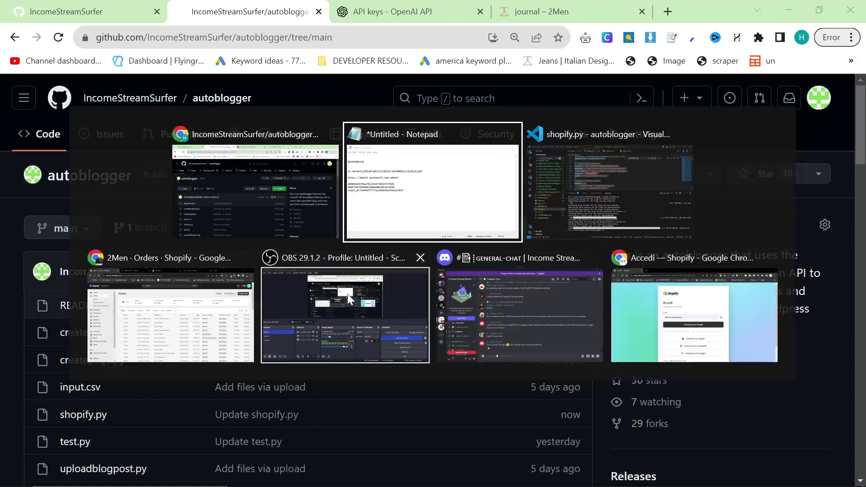
# Step: Search 'visual studio code' and load python.org in new Chrome tabs
pyautogui.click(677, 8)
pyautogui.write('v')
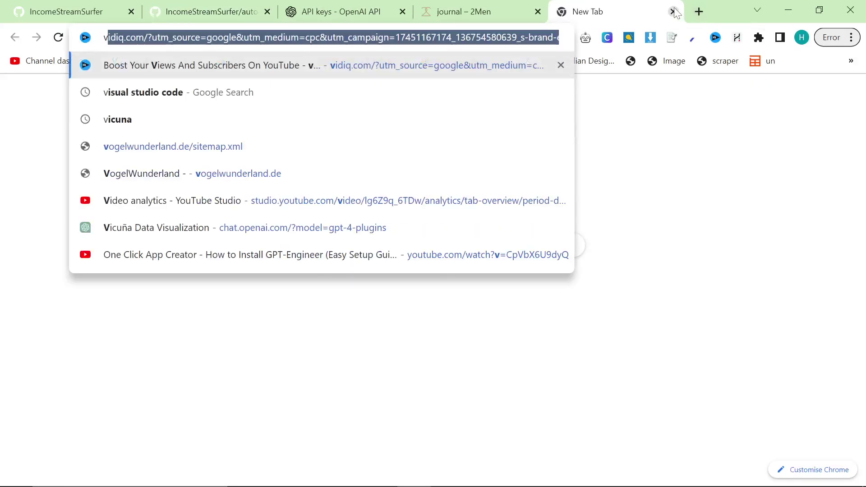
pyautogui.write('isual studio code')
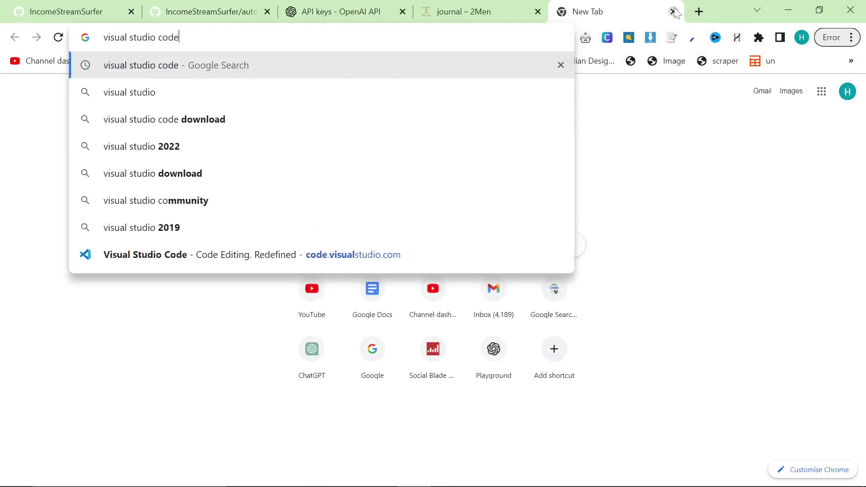
pyautogui.press('Return')
pyautogui.click(699, 12)
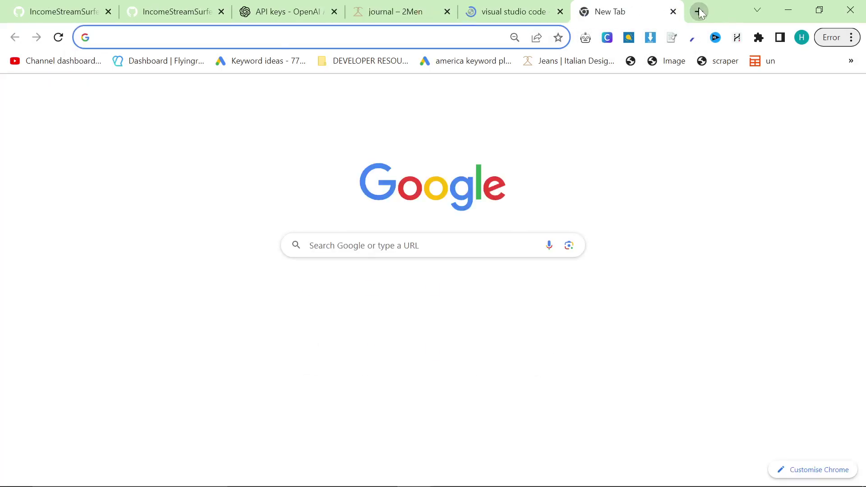
pyautogui.write('python')
pyautogui.press('Return')
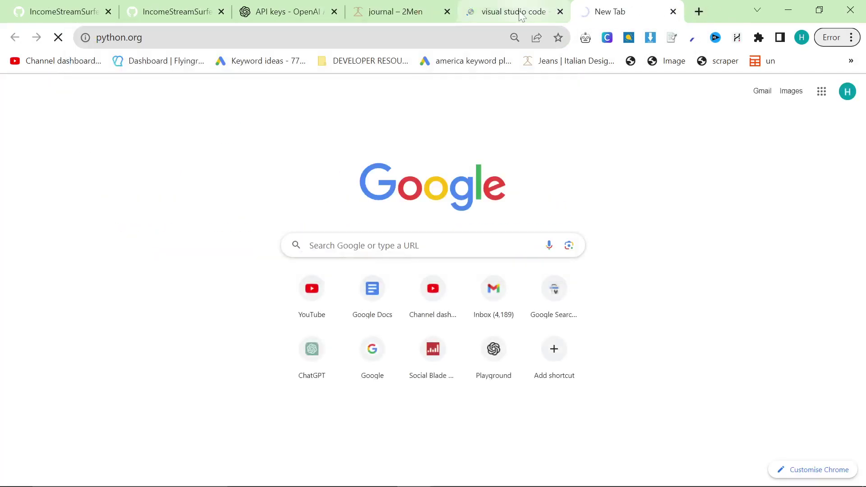
# Step: Bring the Visual Studio Code Welcome window to the front
pyautogui.hotkey('alt', 'Tab')
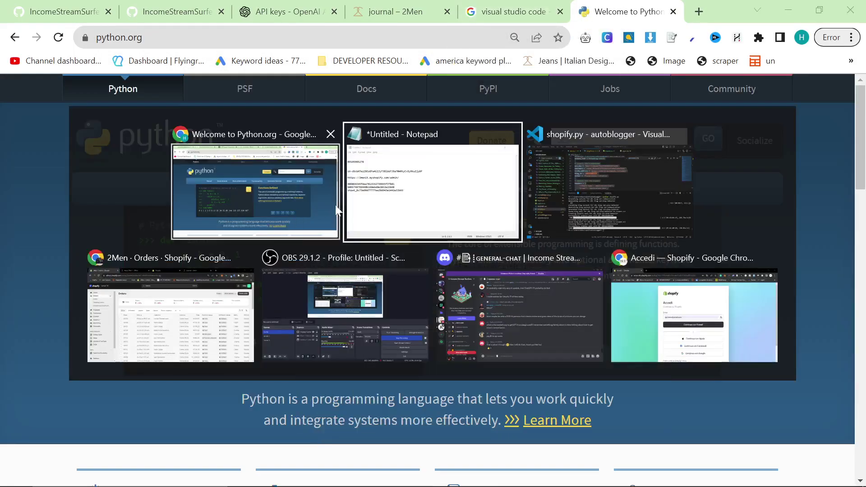
pyautogui.press('Escape')
pyautogui.hotkey('alt', 'Tab')
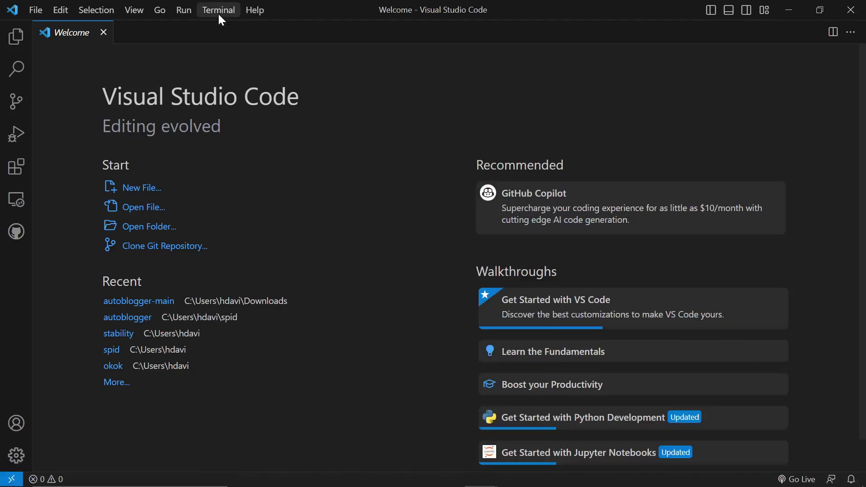
# Step: In a new terminal, run git clone with the pasted URL into an autoblogger folder
pyautogui.click(219, 11)
pyautogui.click(246, 29)
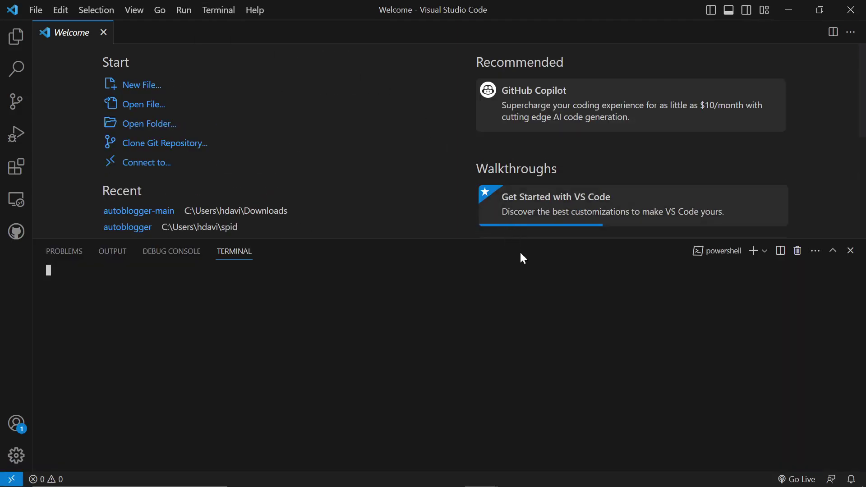
pyautogui.write('git c')
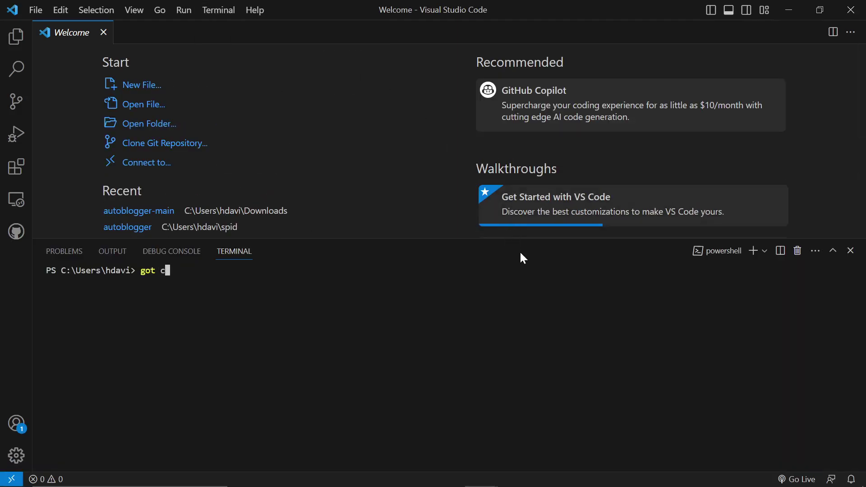
pyautogui.press('BackSpace')
pyautogui.press('BackSpace')
pyautogui.press('BackSpace')
pyautogui.press('BackSpace')
pyautogui.write('it clone')
pyautogui.hotkey('ctrl', 'v')
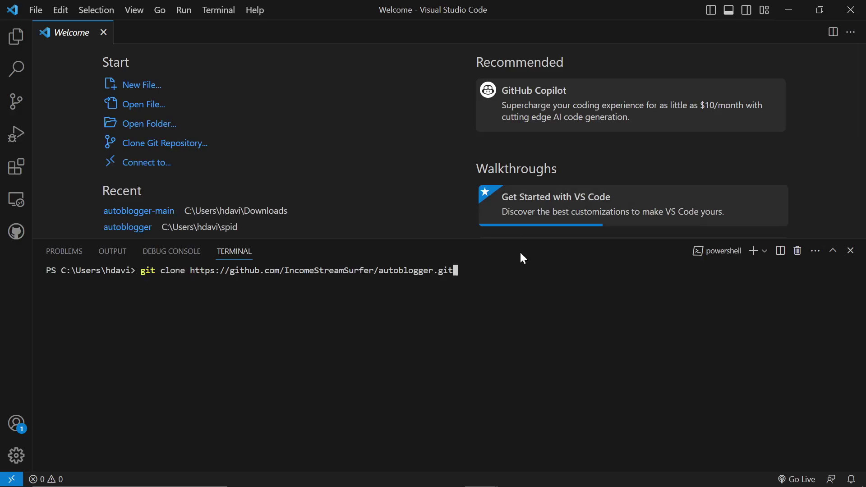
pyautogui.write('autoblogger')
pyautogui.press('Return')
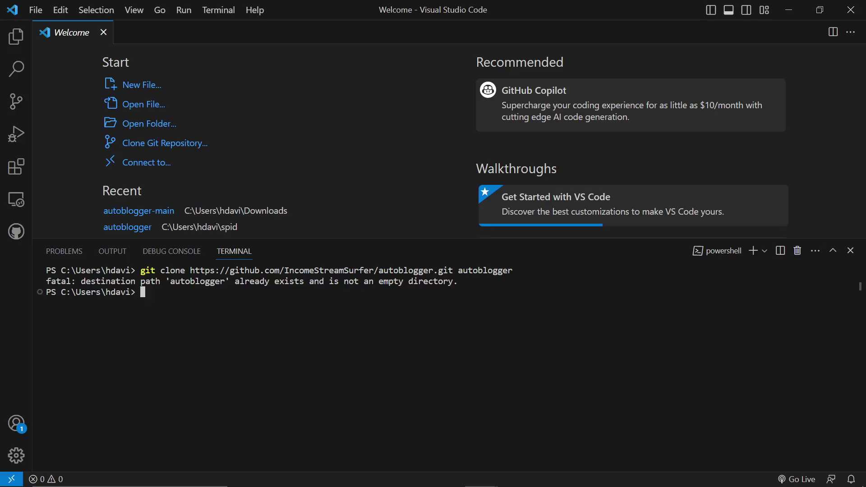
# Step: Rerun the clone command targeting autoblogger1 after the existing folder blocks it
pyautogui.press('Up')
pyautogui.write('1')
pyautogui.press('Return')
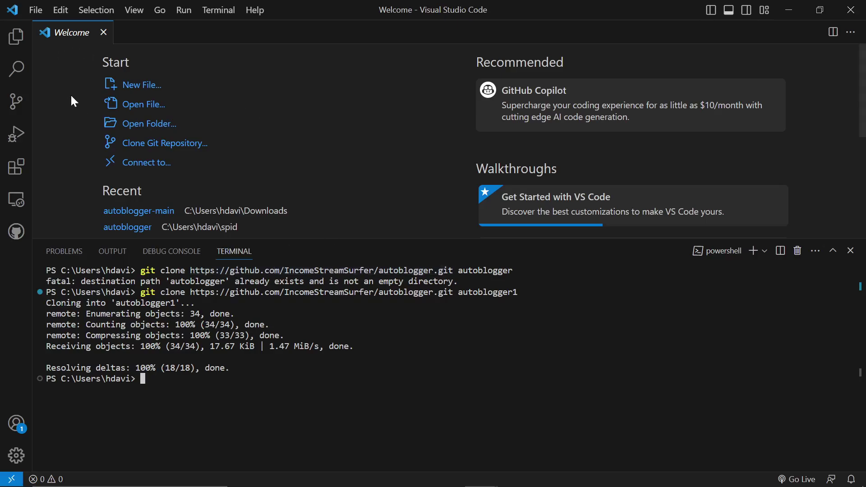
# Step: Open the autoblogger1 folder as the workspace via File > Open Folder
pyautogui.click(145, 107)
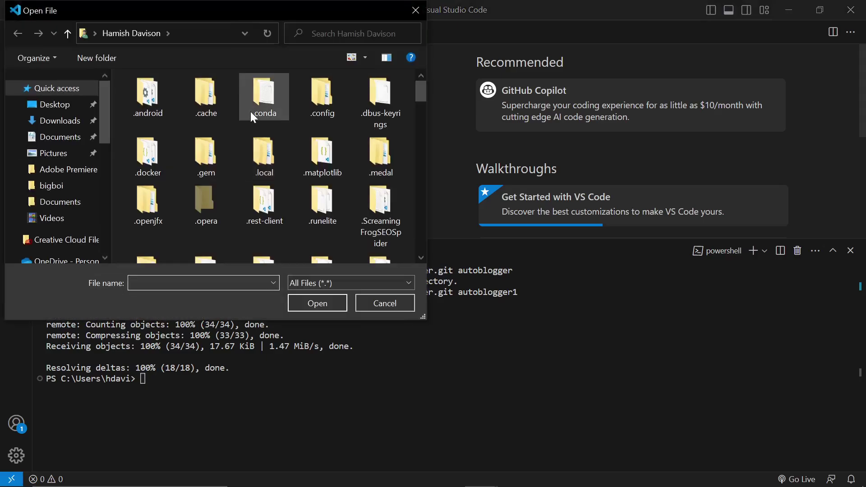
pyautogui.scroll(-3, 256, 118)
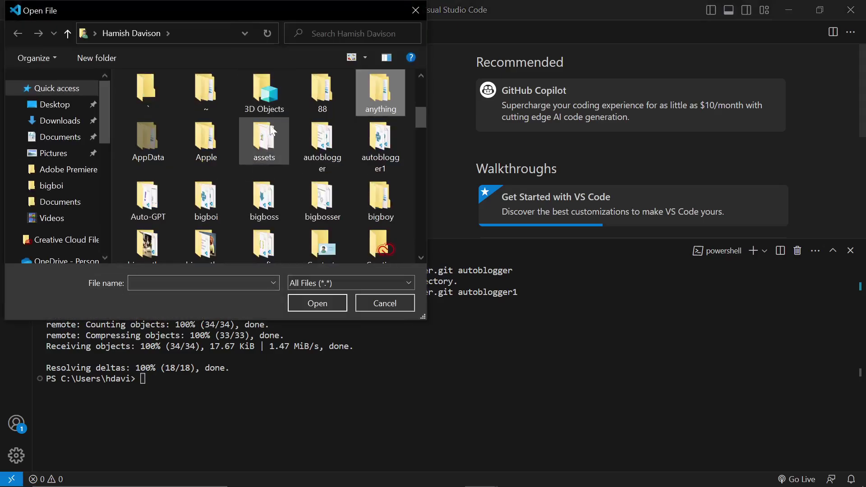
pyautogui.doubleClick(369, 149)
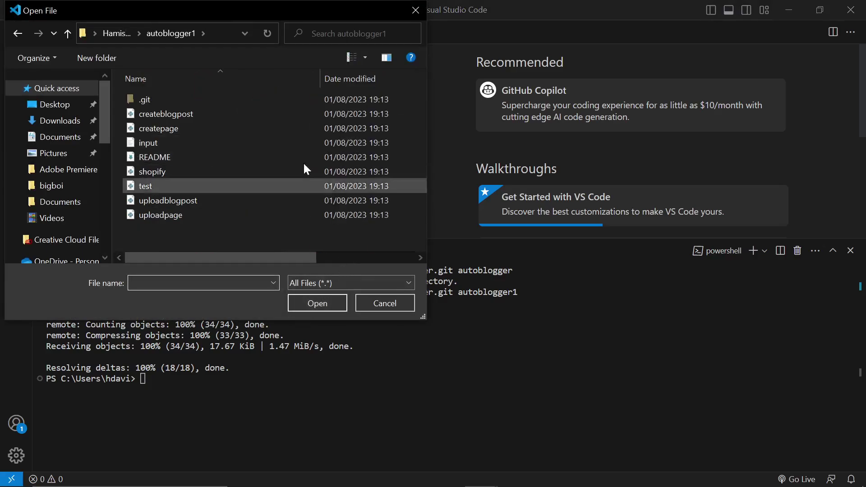
pyautogui.click(361, 302)
pyautogui.click(36, 10)
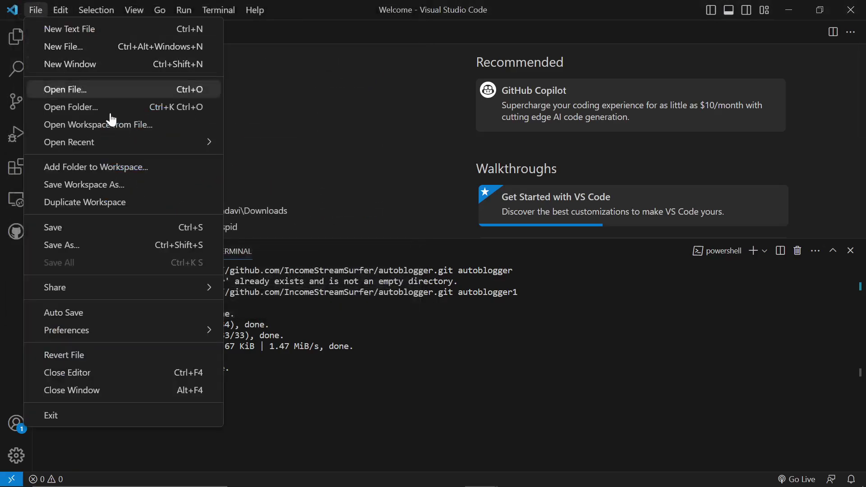
pyautogui.click(114, 110)
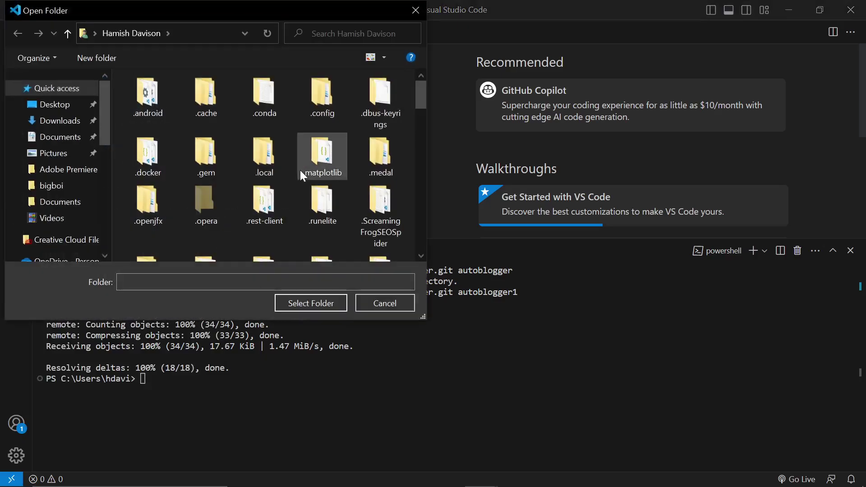
pyautogui.doubleClick(372, 145)
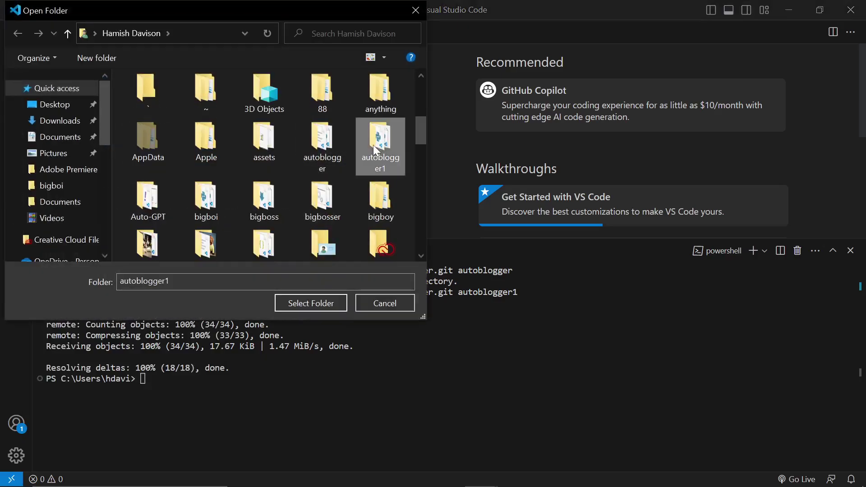
pyautogui.click(313, 299)
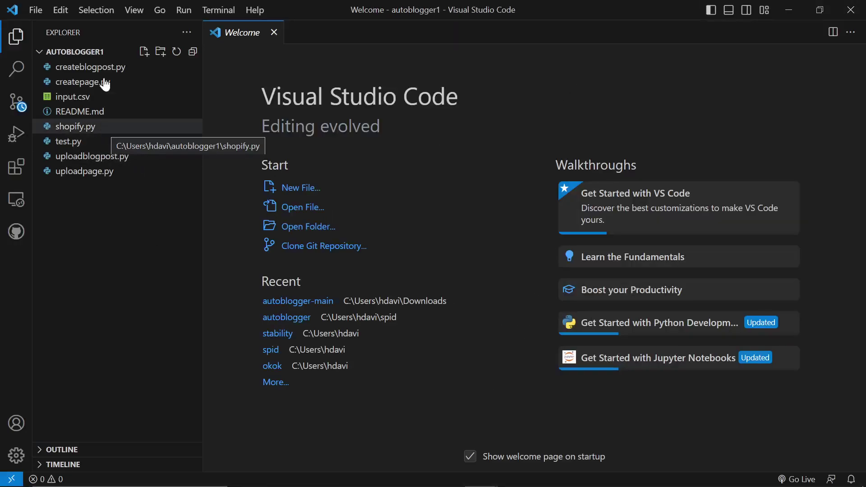
# Step: Open shopify.py and copy the OpenAI secret key line from the notes
pyautogui.click(112, 128)
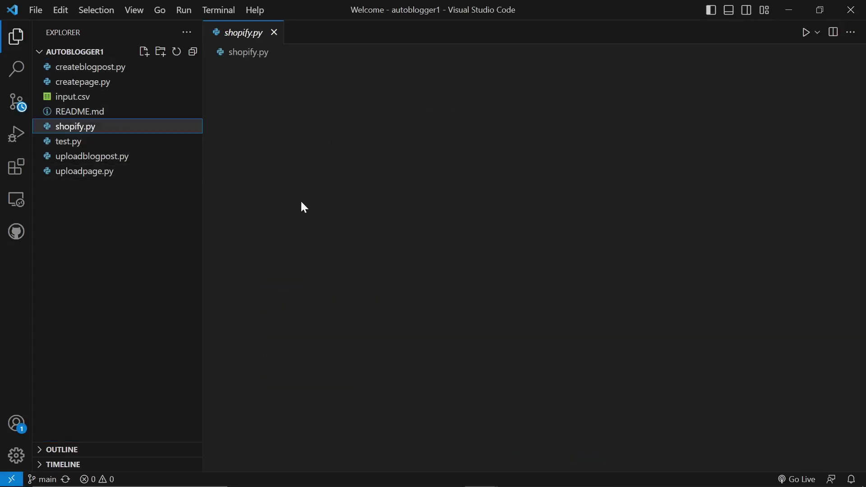
pyautogui.scroll(-1, 451, 226)
pyautogui.scroll(1, 452, 225)
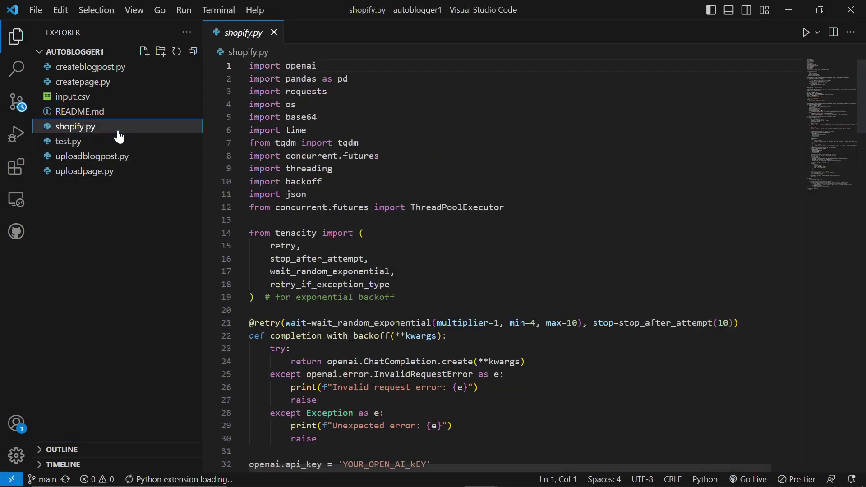
pyautogui.scroll(-5, 460, 255)
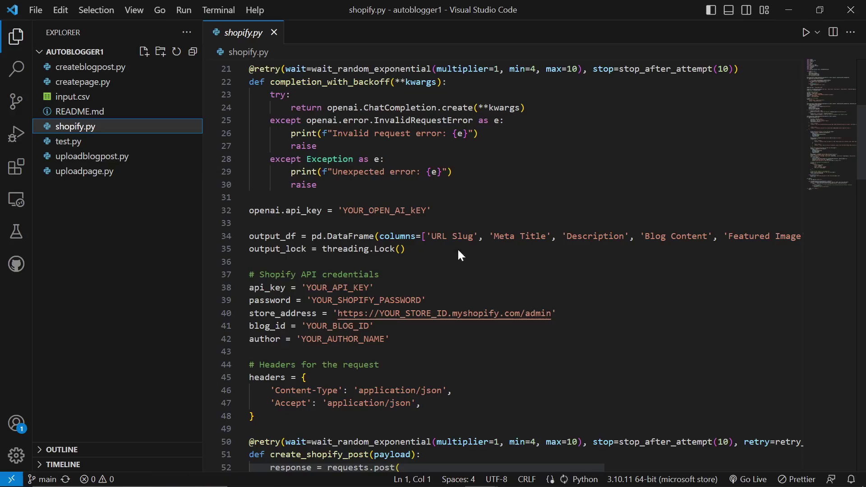
pyautogui.hotkey('alt', 'Tab')
pyautogui.click(707, 173)
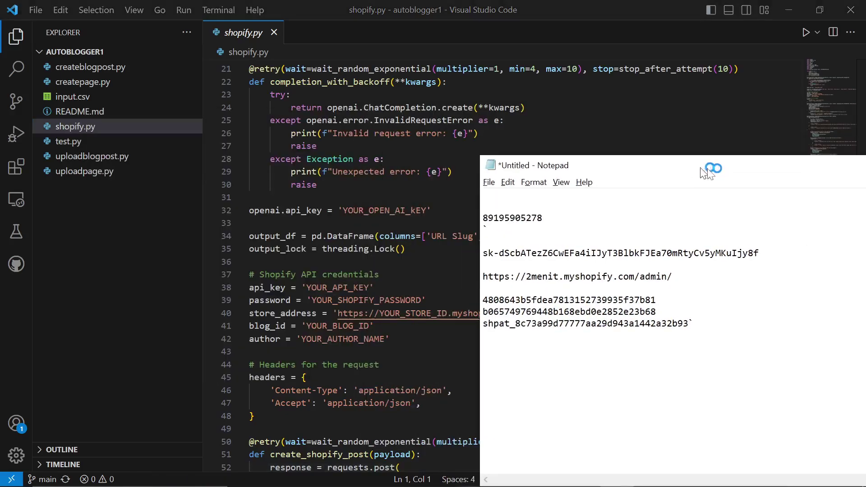
pyautogui.moveTo(707, 172); pyautogui.dragTo(722, 175)
pyautogui.moveTo(775, 255); pyautogui.dragTo(498, 255)
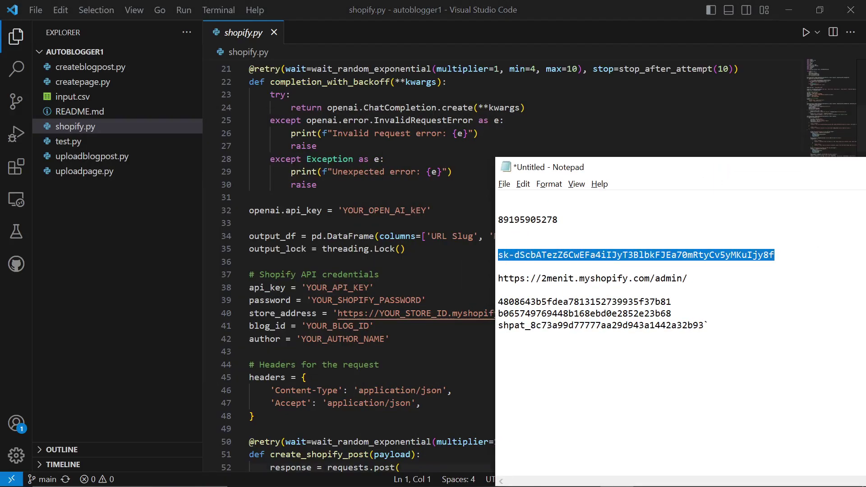
pyautogui.hotkey('alt', 'Tab')
# Step: Paste the key over YOUR_OPEN_AI_KEY on line 32 and delete the stray backtick on line 31
pyautogui.moveTo(426, 210); pyautogui.dragTo(342, 210)
pyautogui.hotkey('ctrl', 'v')
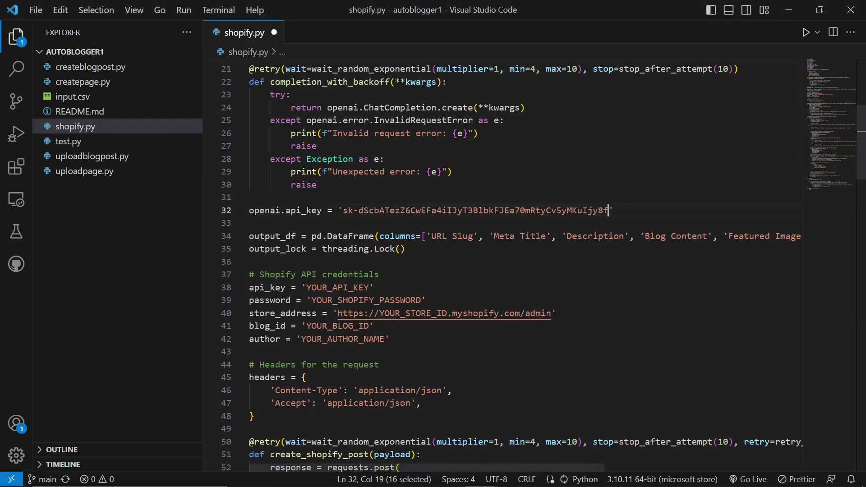
pyautogui.hotkey('alt', 'Tab')
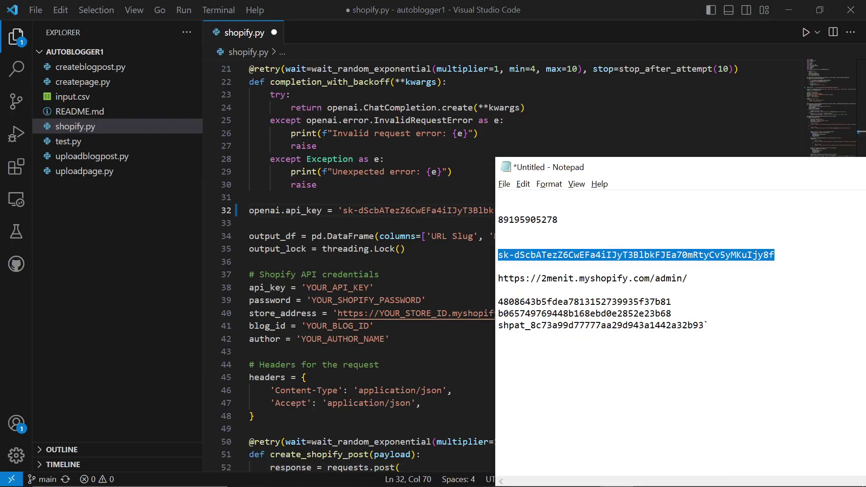
pyautogui.hotkey('alt', 'Tab')
pyautogui.hotkey('alt', 'Tab')
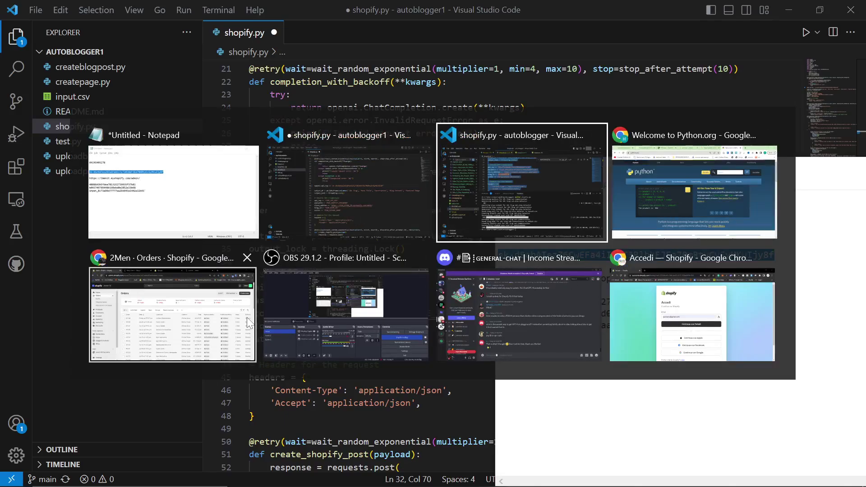
pyautogui.press('Escape')
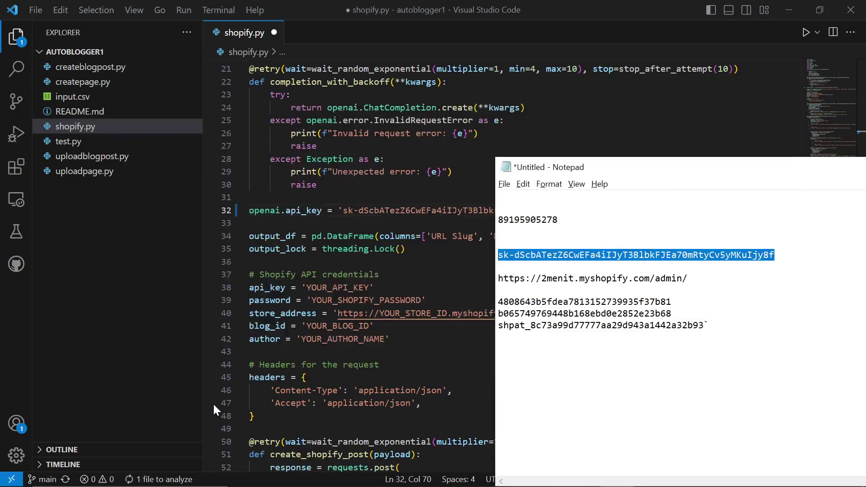
pyautogui.click(255, 197)
pyautogui.press('BackSpace')
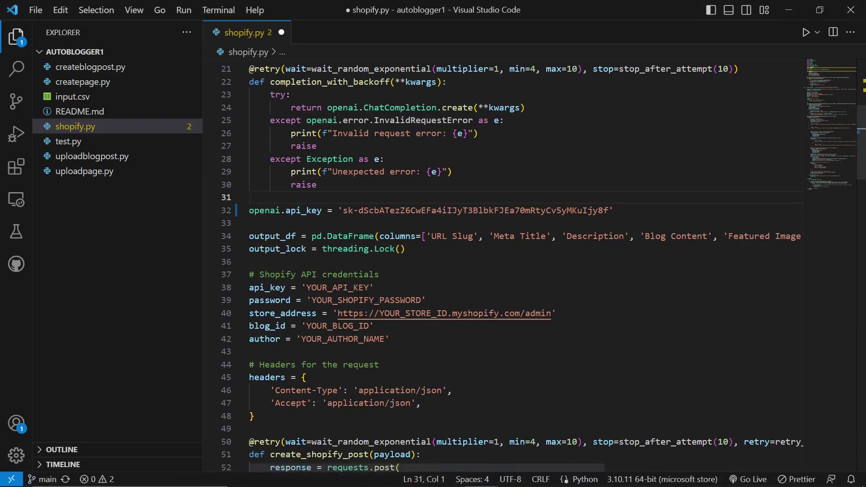
# Step: Paste the Shopify API key over YOUR_API_KEY on line 38 and save
pyautogui.moveTo(370, 287); pyautogui.dragTo(311, 287)
pyautogui.hotkey('ctrl', 'v')
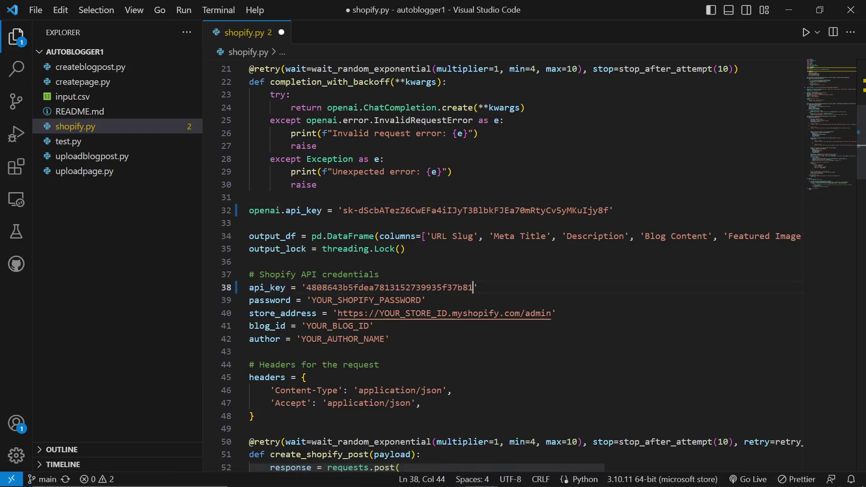
pyautogui.hotkey('ctrl', 's')
# Step: Copy the shpat access token from the notes into YOUR_SHOPIFY_PASSWORD
pyautogui.hotkey('alt', 'Tab')
pyautogui.hotkey('alt', 'Tab')
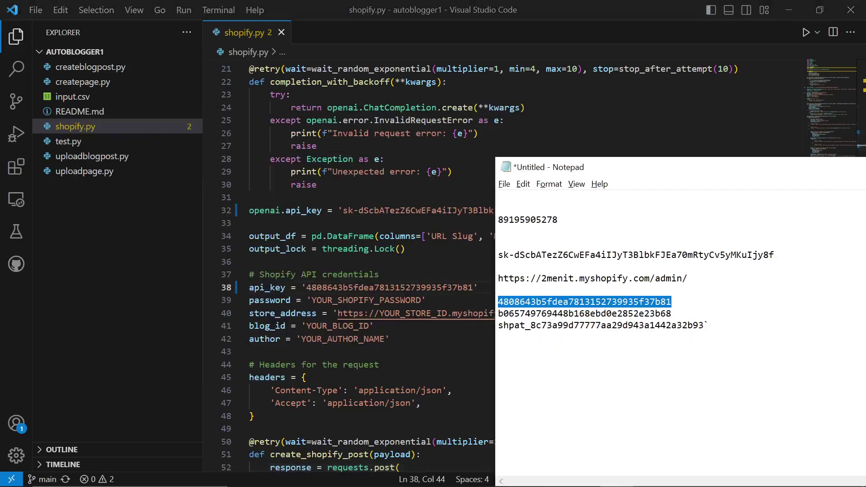
pyautogui.hotkey('ctrl', 'End')
pyautogui.hotkey('shift', 'Left')
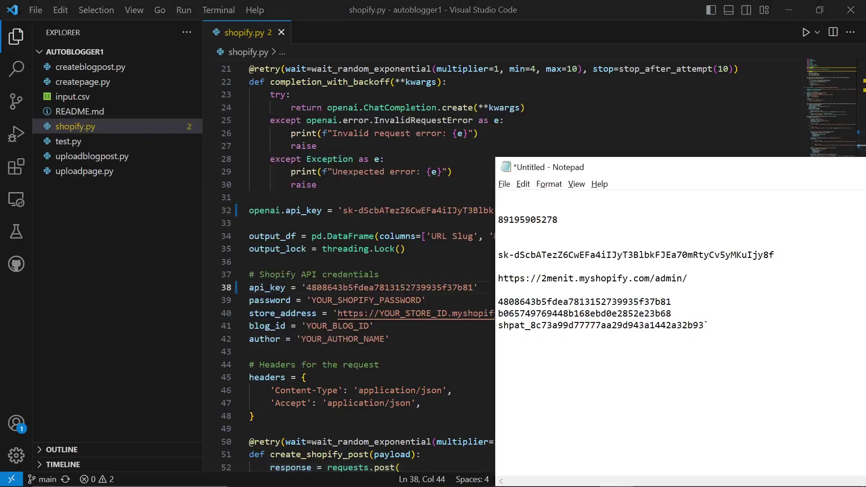
pyautogui.hotkey('shift', 'Left')
pyautogui.hotkey('shift', 'Left')
pyautogui.hotkey('shift', 'Left')
pyautogui.hotkey('shift', 'Left')
pyautogui.hotkey('shift', 'Left')
pyautogui.hotkey('shift', 'Left')
pyautogui.hotkey('shift', 'Left')
pyautogui.hotkey('shift', 'Left')
pyautogui.hotkey('shift', 'Left')
pyautogui.hotkey('shift', 'Left')
pyautogui.hotkey('shift', 'Left')
pyautogui.hotkey('shift', 'Left')
pyautogui.hotkey('shift', 'Left')
pyautogui.hotkey('shift', 'Left')
pyautogui.hotkey('shift', 'Left')
pyautogui.hotkey('shift', 'Left')
pyautogui.hotkey('shift', 'Left')
pyautogui.hotkey('shift', 'Left')
pyautogui.hotkey('shift', 'Left')
pyautogui.hotkey('shift', 'Left')
pyautogui.hotkey('ctrl', 'c')
pyautogui.hotkey('alt', 'Tab')
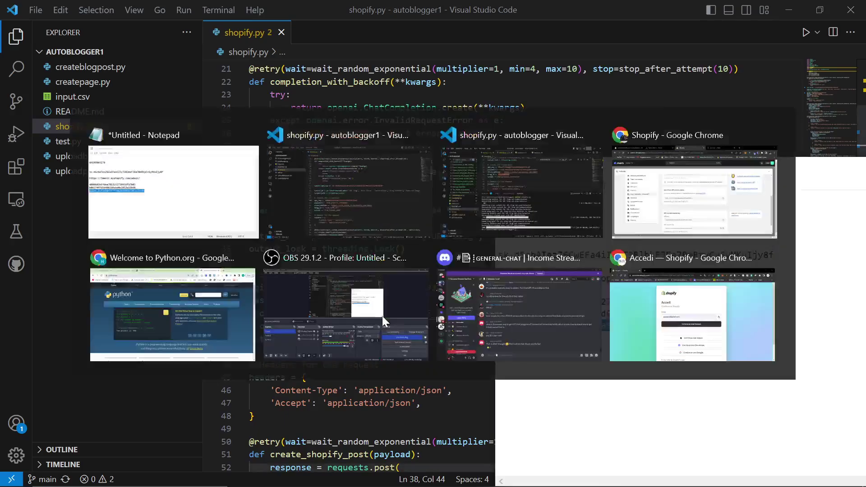
pyautogui.press('Down')
pyautogui.press('Left')
pyautogui.hotkey('shift', 'Left')
pyautogui.hotkey('shift', 'Left')
pyautogui.hotkey('shift', 'Left')
pyautogui.hotkey('shift', 'Left')
pyautogui.hotkey('shift', 'Left')
pyautogui.hotkey('shift', 'Left')
pyautogui.hotkey('shift', 'Left')
pyautogui.hotkey('shift', 'Left')
pyautogui.hotkey('shift', 'Left')
pyautogui.hotkey('shift', 'Left')
pyautogui.hotkey('shift', 'Left')
pyautogui.hotkey('shift', 'Left')
pyautogui.hotkey('shift', 'Left')
pyautogui.hotkey('shift', 'Left')
pyautogui.hotkey('shift', 'Left')
pyautogui.hotkey('shift', 'Left')
pyautogui.hotkey('shift', 'Left')
pyautogui.hotkey('shift', 'Left')
pyautogui.hotkey('shift', 'Left')
pyautogui.hotkey('shift', 'Left')
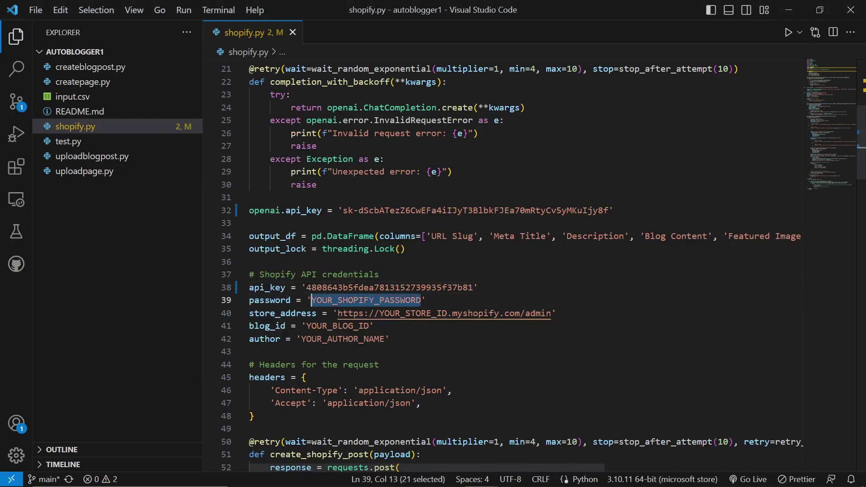
pyautogui.hotkey('ctrl', 'v')
# Step: Copy the 2menit store name from the notes into the YOUR_STORE_ID placeholder on line 40
pyautogui.hotkey('alt', 'Tab')
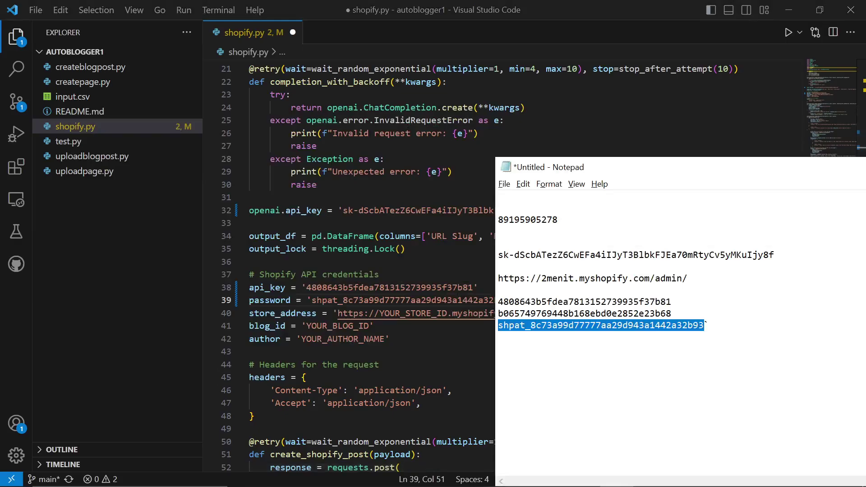
pyautogui.press('Up')
pyautogui.press('Up')
pyautogui.press('Up')
pyautogui.press('Up')
pyautogui.hotkey('ctrl', 'Right')
pyautogui.hotkey('ctrl', 'Right')
pyautogui.hotkey('shift', 'Left')
pyautogui.hotkey('shift', 'Left')
pyautogui.hotkey('shift', 'Left')
pyautogui.hotkey('shift', 'Left')
pyautogui.hotkey('shift', 'Left')
pyautogui.hotkey('shift', 'Left')
pyautogui.hotkey('ctrl', 'c')
pyautogui.hotkey('alt', 'Tab')
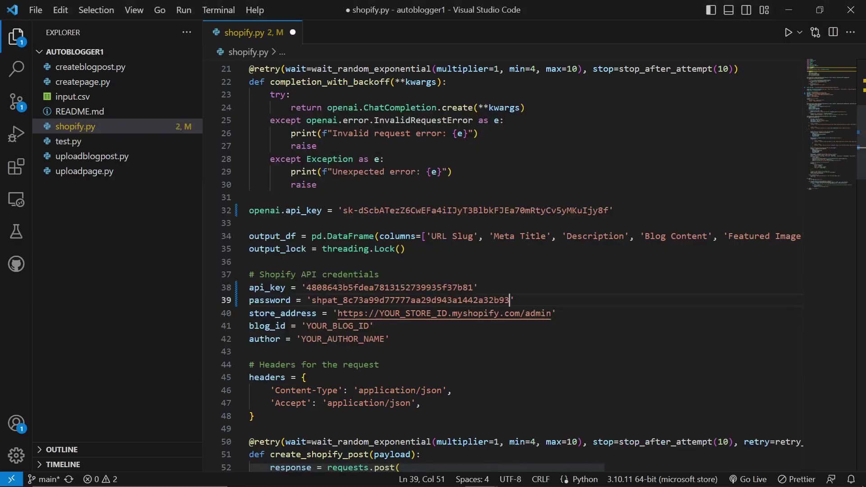
pyautogui.press('Down')
pyautogui.press('Left')
pyautogui.press('Left')
pyautogui.press('Left')
pyautogui.press('Left')
pyautogui.press('Left')
pyautogui.press('Left')
pyautogui.press('Left')
pyautogui.press('Left')
pyautogui.press('Left')
pyautogui.press('Left')
pyautogui.press('Left')
pyautogui.press('Left')
pyautogui.hotkey('shift', 'Left')
pyautogui.hotkey('shift', 'Left')
pyautogui.hotkey('shift', 'Left')
pyautogui.hotkey('shift', 'Left')
pyautogui.hotkey('shift', 'Left')
pyautogui.hotkey('shift', 'Left')
pyautogui.hotkey('shift', 'Left')
pyautogui.hotkey('shift', 'Left')
pyautogui.hotkey('shift', 'Left')
pyautogui.hotkey('shift', 'Left')
pyautogui.hotkey('shift', 'Left')
pyautogui.hotkey('shift', 'Left')
pyautogui.hotkey('ctrl', 'v')
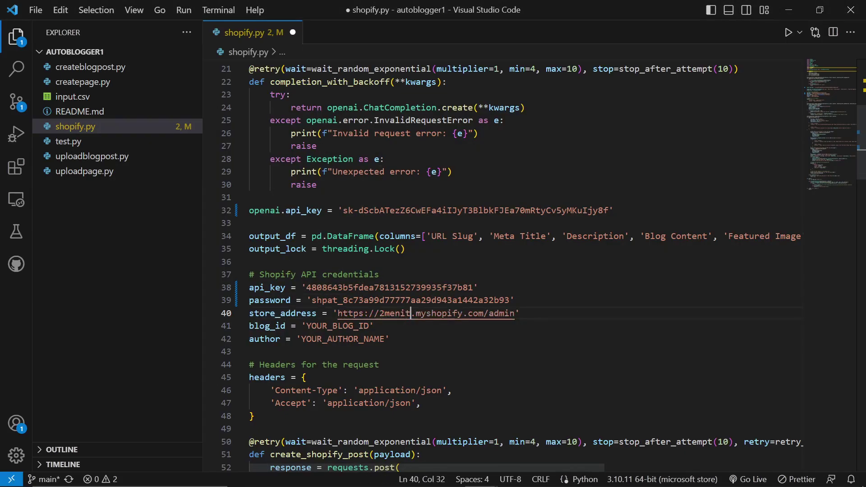
pyautogui.hotkey('alt', 'Tab')
pyautogui.doubleClick(528, 220)
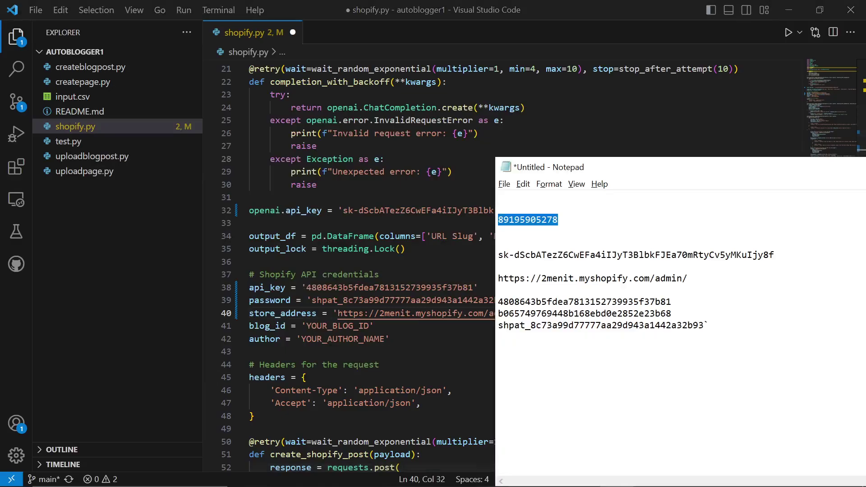
pyautogui.hotkey('alt', 'Tab')
pyautogui.moveTo(370, 326); pyautogui.dragTo(306, 326)
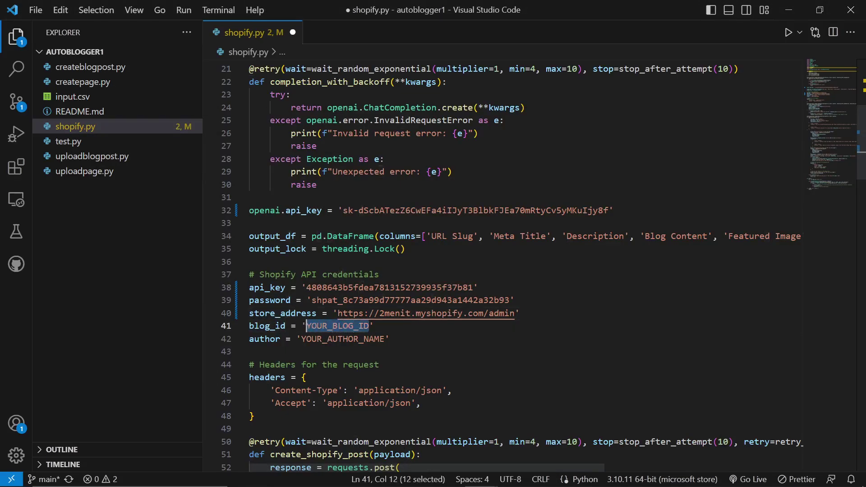
pyautogui.hotkey('ctrl', 'v')
pyautogui.moveTo(384, 339); pyautogui.dragTo(301, 338)
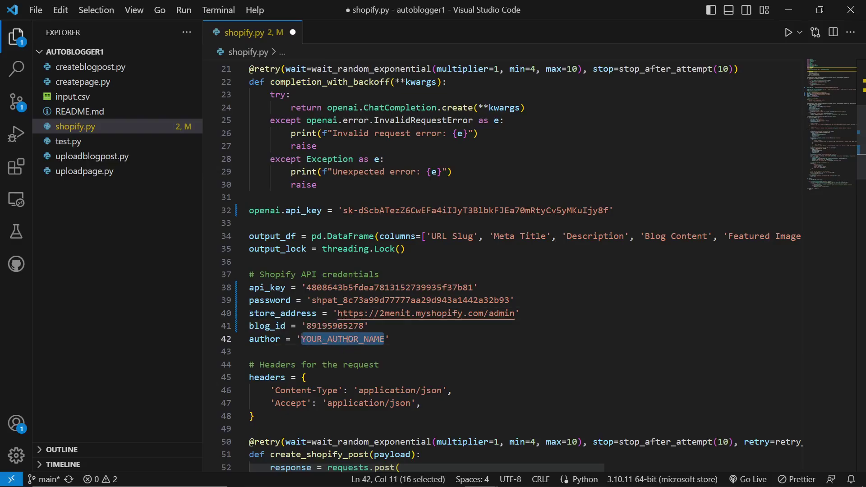
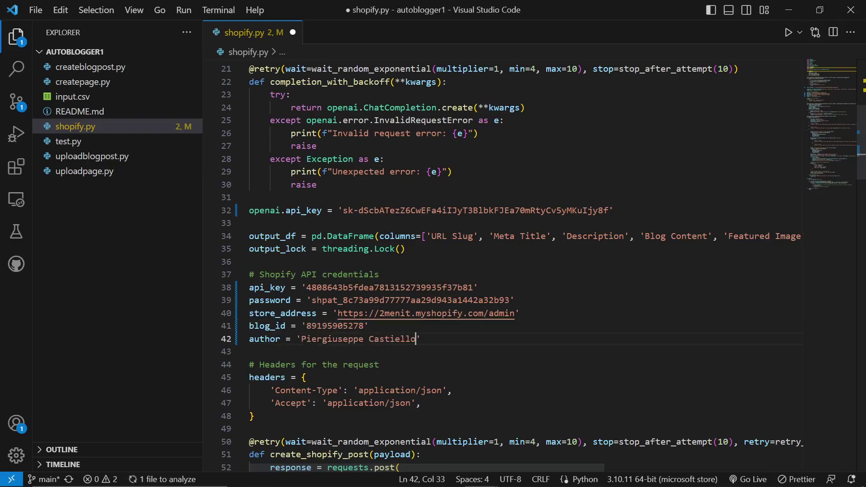